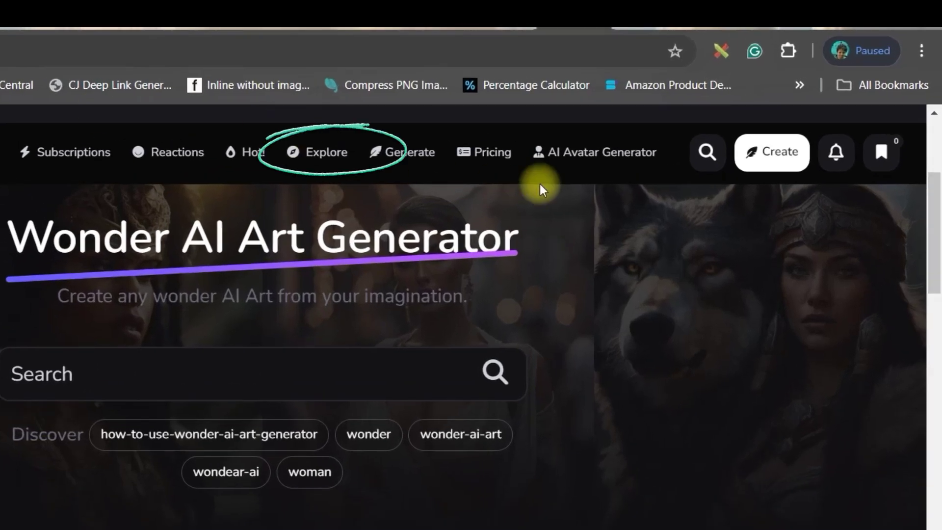
- Search the Wonder AI Explore gallery for Modi
{"action": "left_click", "coordinate": [328, 156]}
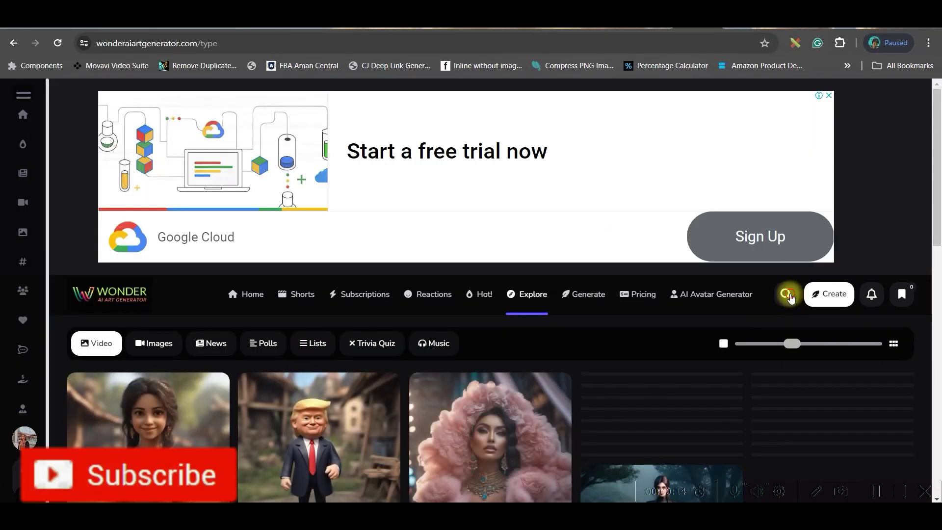
{"action": "left_click", "coordinate": [787, 295]}
{"action": "type", "text": "Modi"}
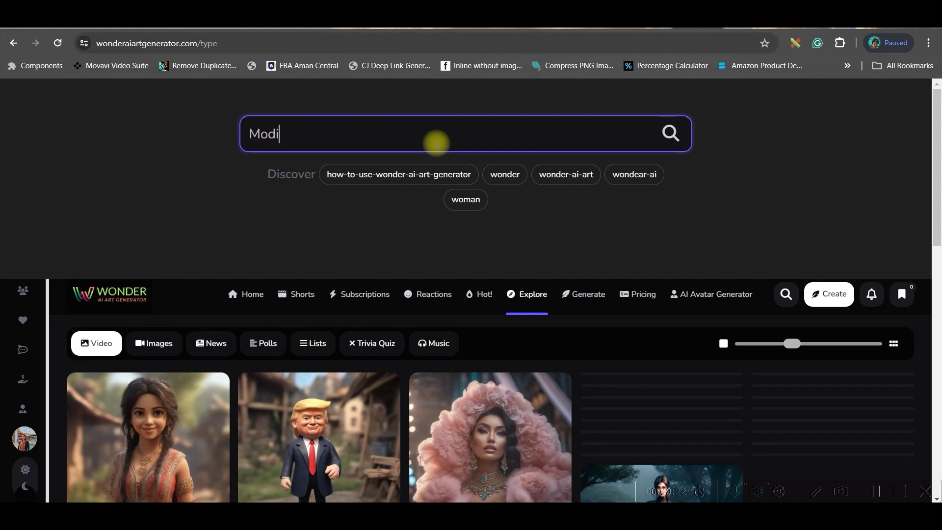
{"action": "key", "text": "Return"}
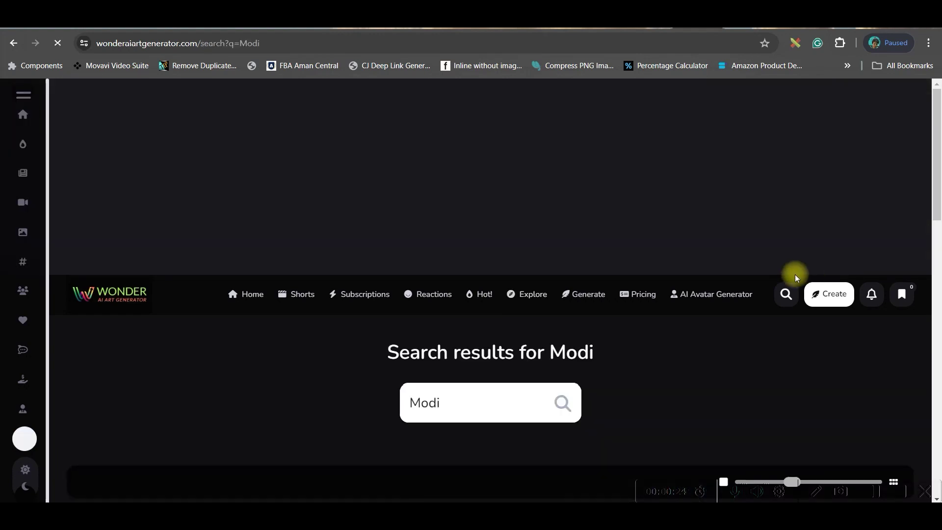
{"action": "scroll", "coordinate": [643, 378], "scroll_direction": "down", "scroll_amount": 3}
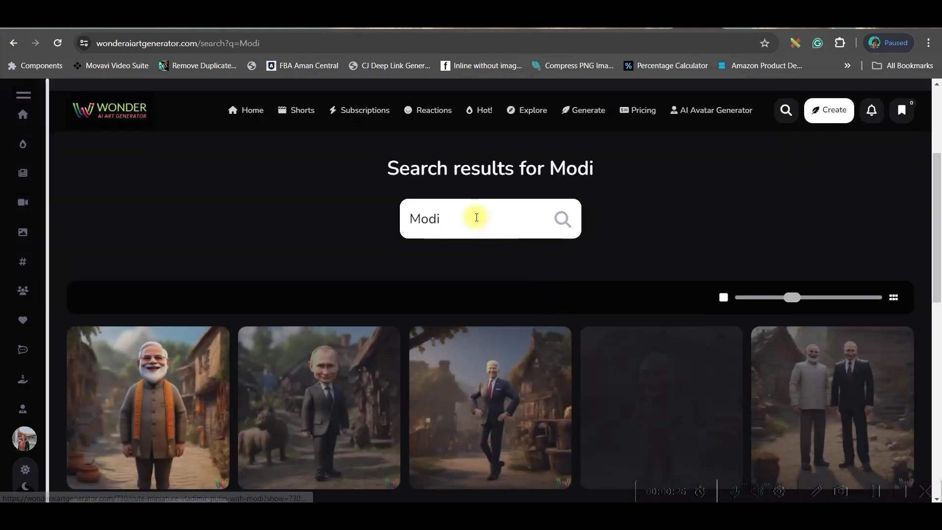
{"action": "scroll", "coordinate": [833, 399], "scroll_direction": "down", "scroll_amount": 3}
- Open the cute miniature narendra modi artwork and copy its prompt
{"action": "left_click", "coordinate": [147, 280]}
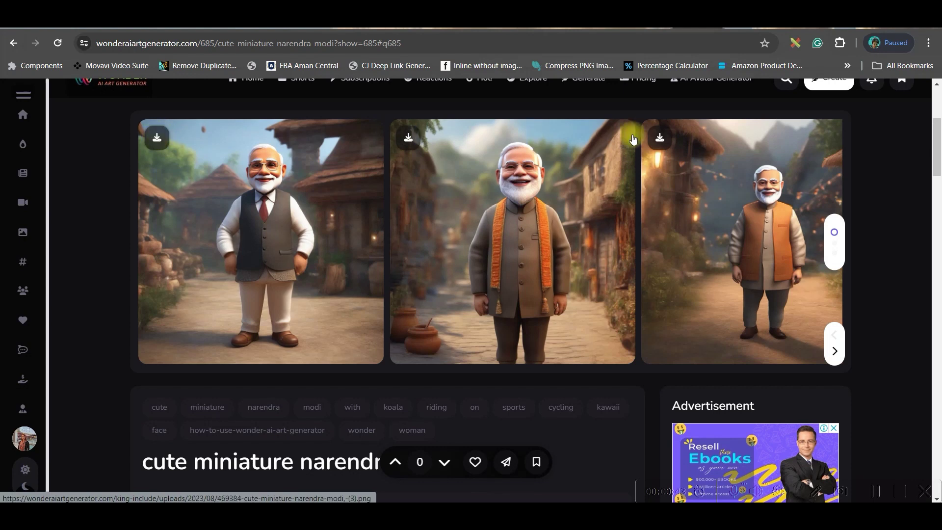
{"action": "scroll", "coordinate": [672, 330], "scroll_direction": "down", "scroll_amount": 1}
{"action": "scroll", "coordinate": [672, 326], "scroll_direction": "down", "scroll_amount": 2}
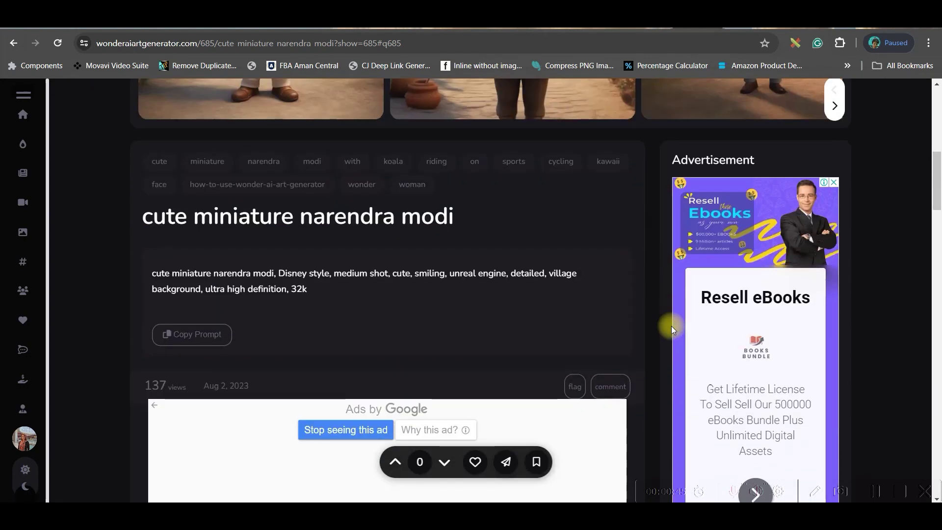
{"action": "left_click_drag", "start_coordinate": [305, 288], "coordinate": [143, 277]}
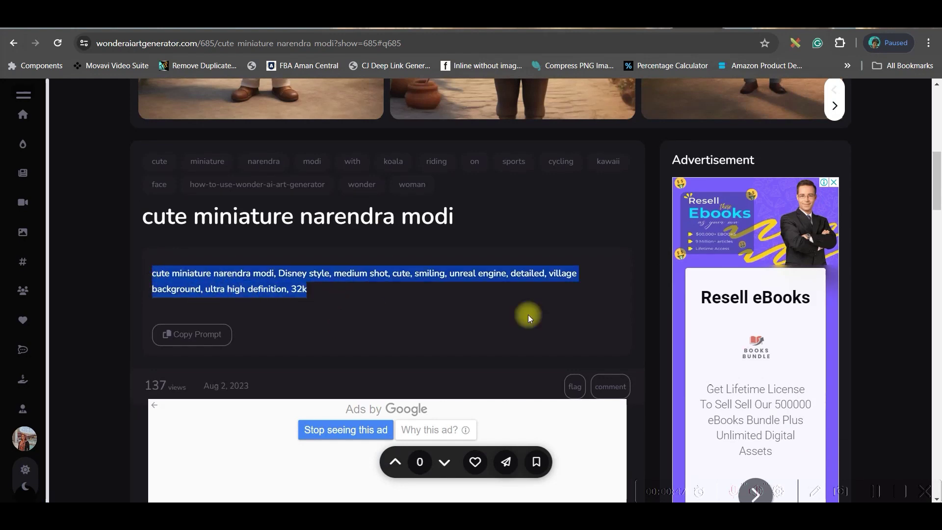
{"action": "scroll", "coordinate": [571, 265], "scroll_direction": "up", "scroll_amount": 1}
{"action": "scroll", "coordinate": [572, 265], "scroll_direction": "up", "scroll_amount": 5}
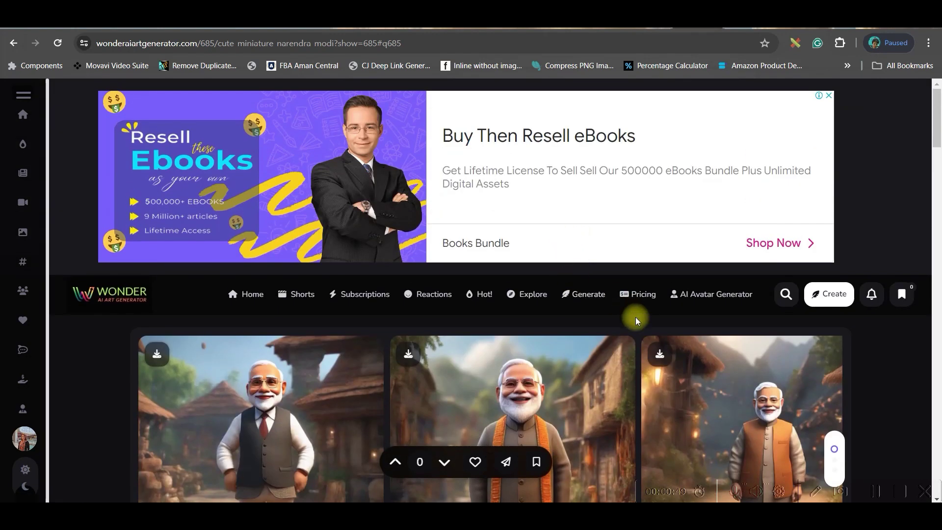
{"action": "scroll", "coordinate": [635, 317], "scroll_direction": "down", "scroll_amount": 2}
{"action": "scroll", "coordinate": [580, 352], "scroll_direction": "down", "scroll_amount": 1}
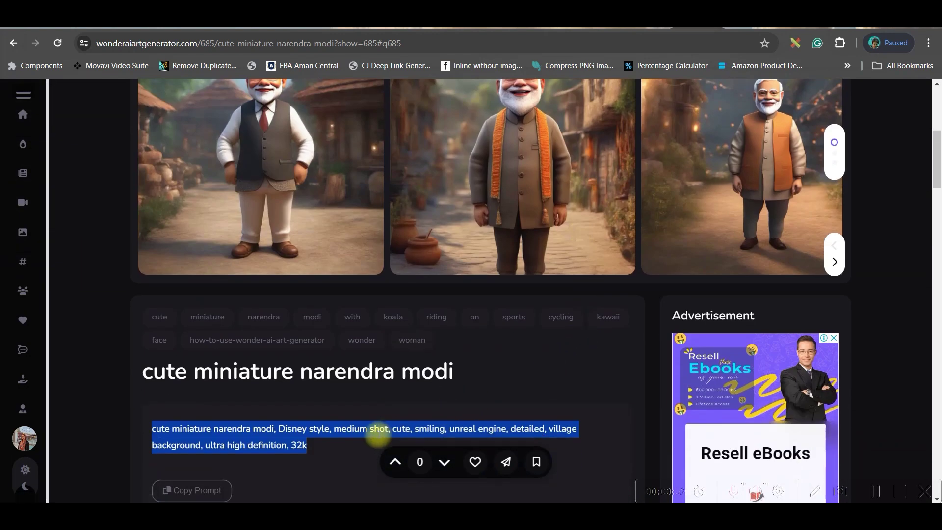
{"action": "scroll", "coordinate": [426, 366], "scroll_direction": "down", "scroll_amount": 1}
{"action": "scroll", "coordinate": [427, 365], "scroll_direction": "down", "scroll_amount": 1}
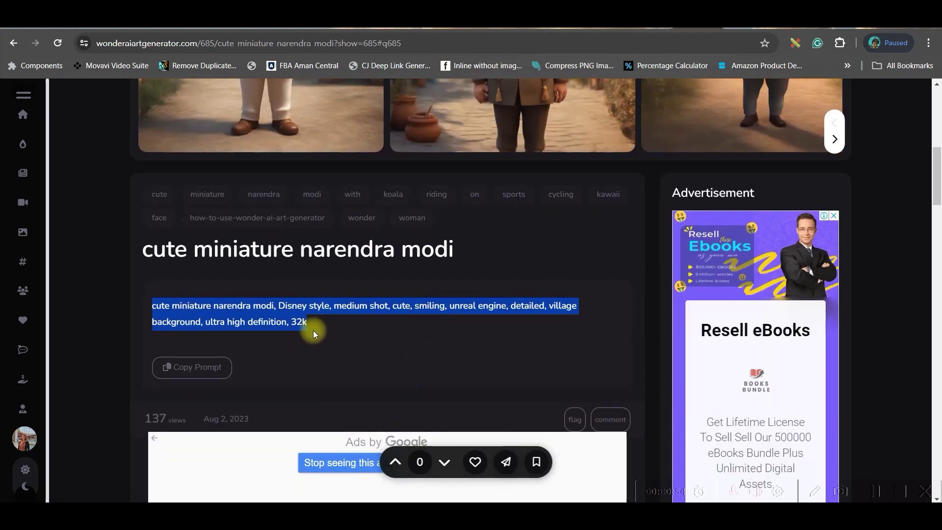
{"action": "left_click", "coordinate": [223, 371]}
{"action": "scroll", "coordinate": [490, 380], "scroll_direction": "up", "scroll_amount": 2}
{"action": "scroll", "coordinate": [494, 378], "scroll_direction": "up", "scroll_amount": 5}
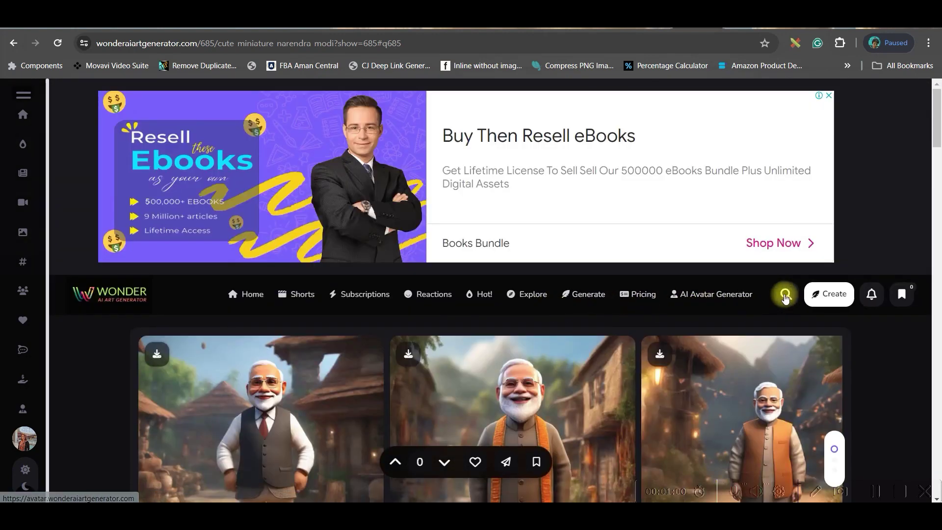
{"action": "left_click", "coordinate": [785, 293]}
{"action": "type", "text": "Obama"}
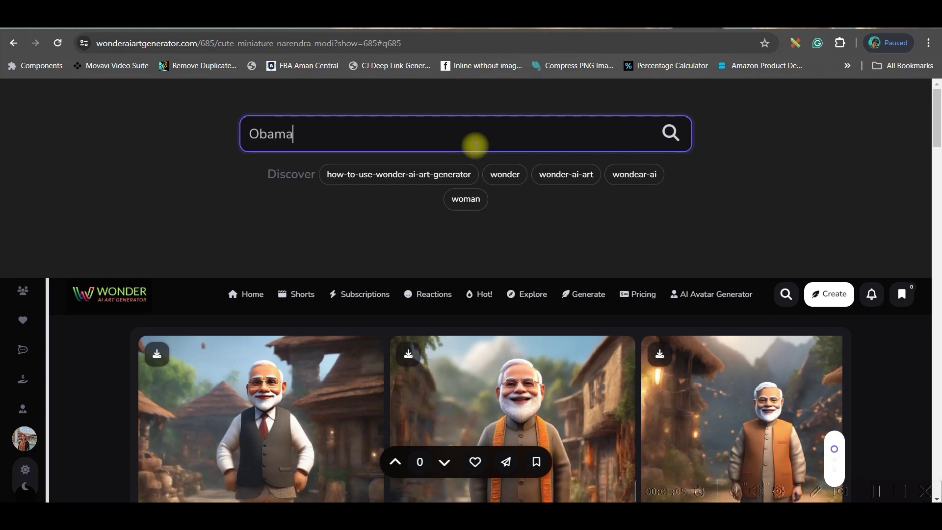
- Search Wonder AI for Obama and confirm there are no results
{"action": "key", "text": "Return"}
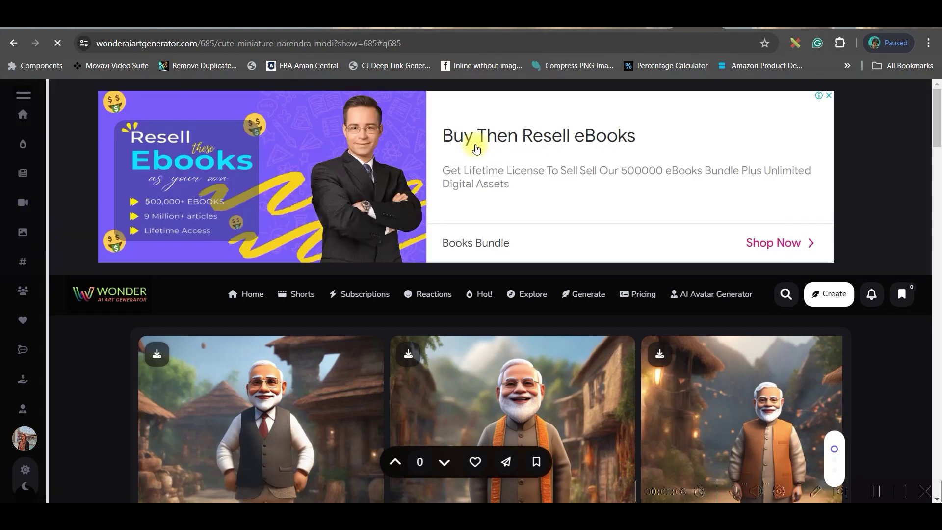
{"action": "scroll", "coordinate": [545, 419], "scroll_direction": "down", "scroll_amount": 3}
{"action": "scroll", "coordinate": [564, 394], "scroll_direction": "down", "scroll_amount": 1}
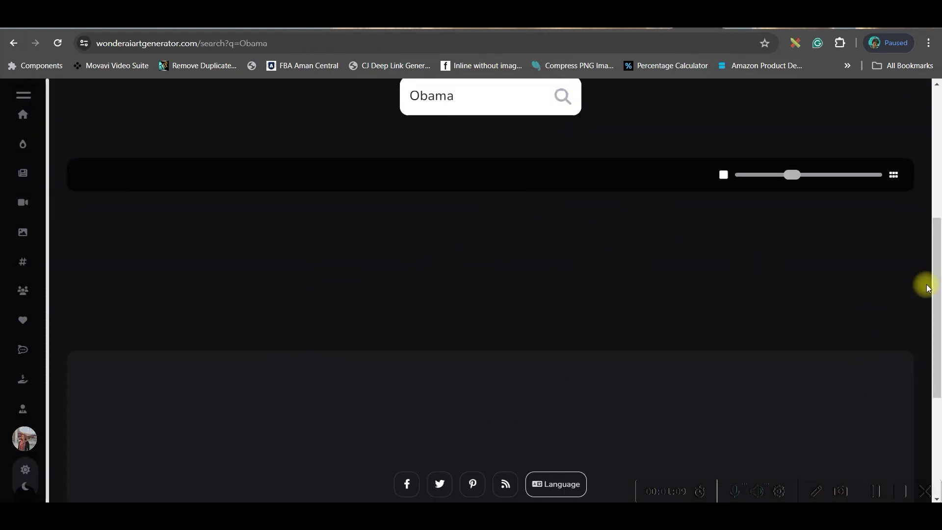
{"action": "scroll", "coordinate": [812, 286], "scroll_direction": "down", "scroll_amount": 3}
{"action": "scroll", "coordinate": [773, 257], "scroll_direction": "up", "scroll_amount": 5}
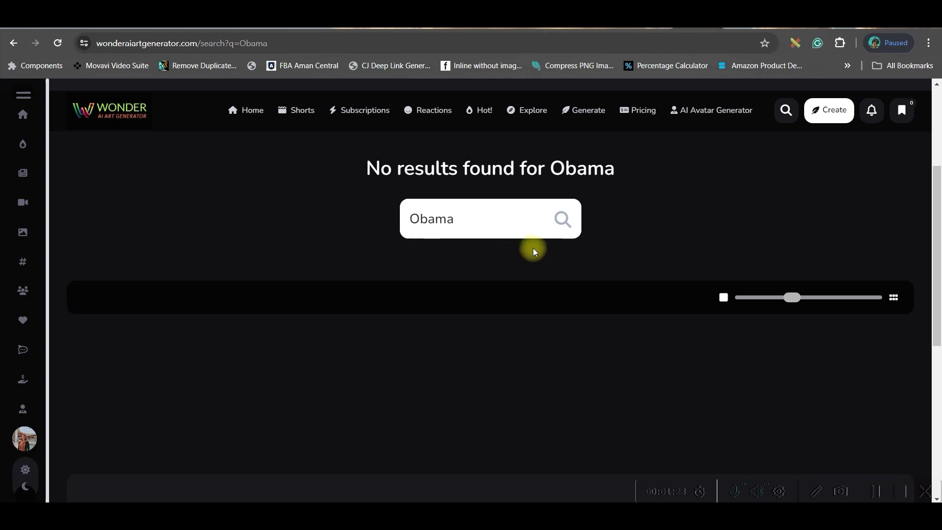
- Switch to Leonardo.Ai to browse its community artwork feed
{"action": "left_click", "coordinate": [667, 28]}
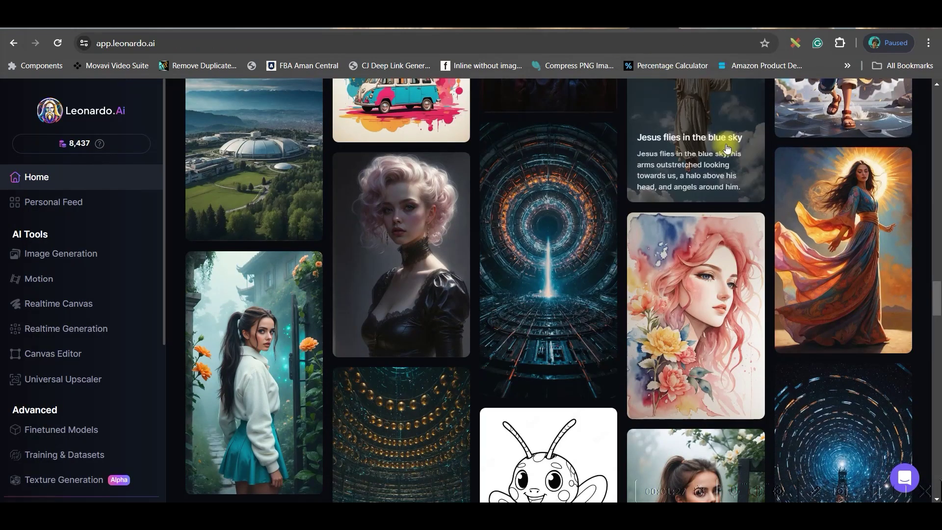
{"action": "scroll", "coordinate": [508, 147], "scroll_direction": "up", "scroll_amount": 5}
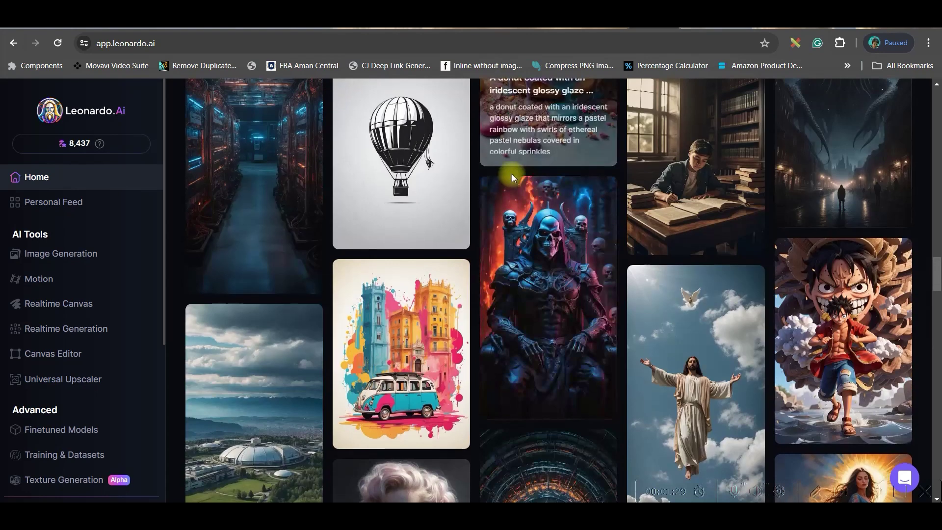
{"action": "scroll", "coordinate": [507, 173], "scroll_direction": "up", "scroll_amount": 10}
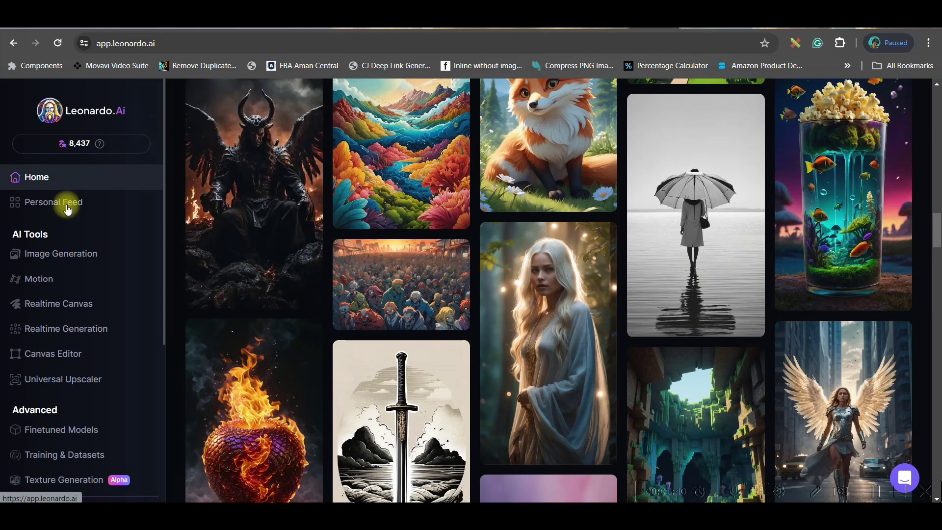
{"action": "scroll", "coordinate": [338, 245], "scroll_direction": "down", "scroll_amount": 5}
{"action": "scroll", "coordinate": [339, 245], "scroll_direction": "up", "scroll_amount": 3}
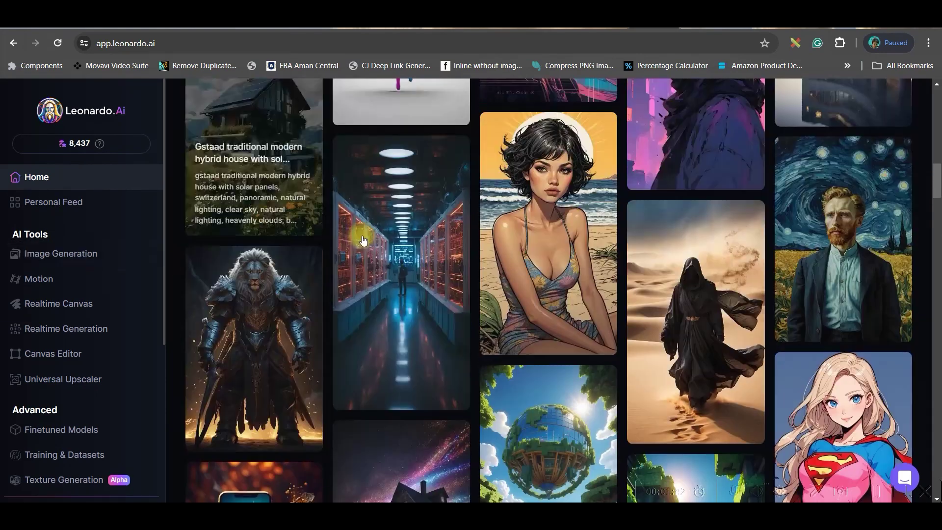
{"action": "scroll", "coordinate": [339, 245], "scroll_direction": "up", "scroll_amount": 3}
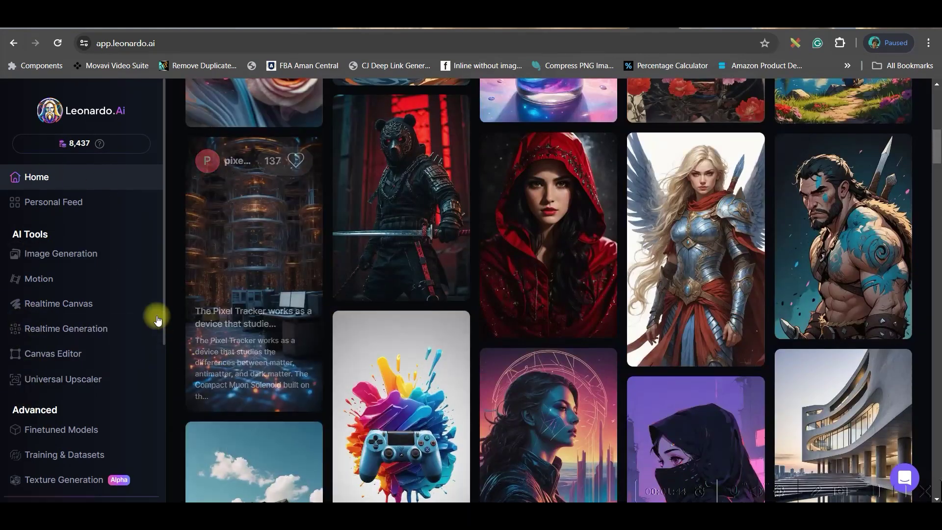
- Paste the copied cute miniature prompt over the existing robot prompt
{"action": "left_click", "coordinate": [86, 257]}
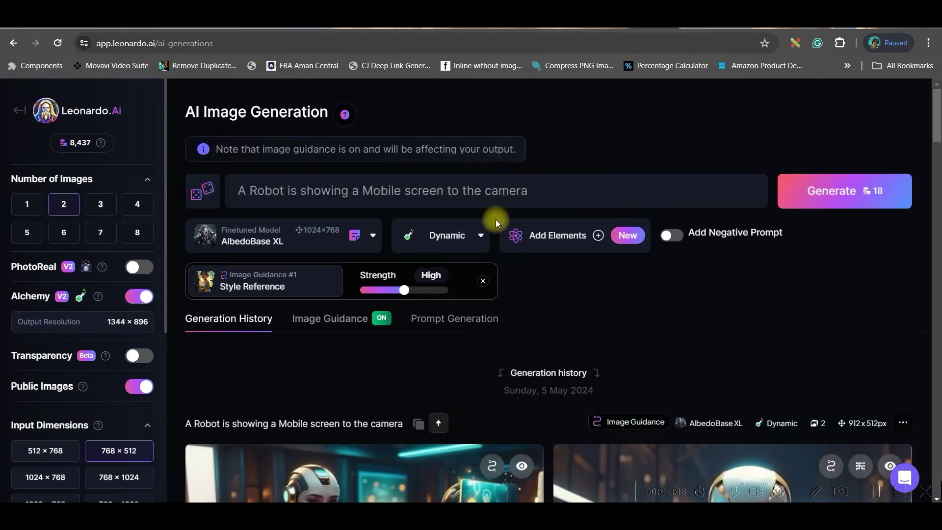
{"action": "left_click_drag", "start_coordinate": [516, 193], "coordinate": [214, 190]}
{"action": "key", "text": "ctrl+v"}
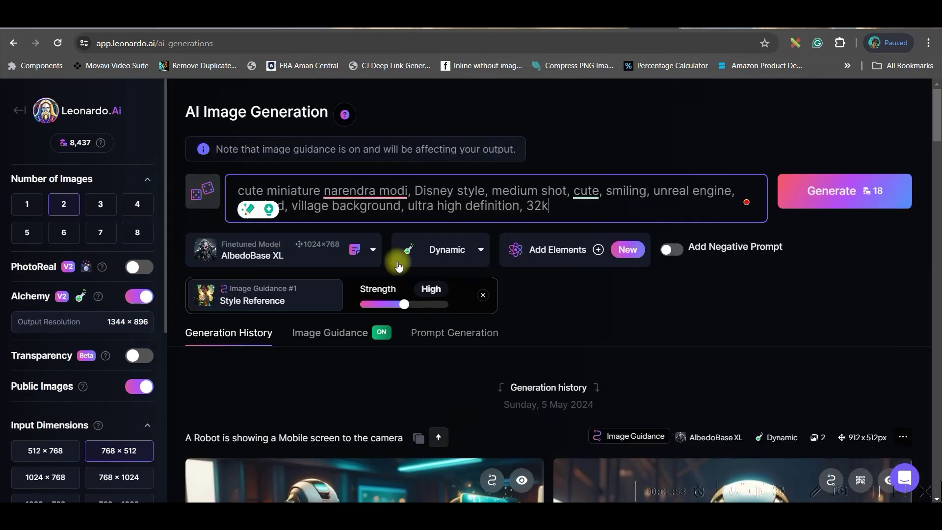
- Replace narendra modi with Obama, set 16:9, and generate the images
{"action": "left_click", "coordinate": [331, 186]}
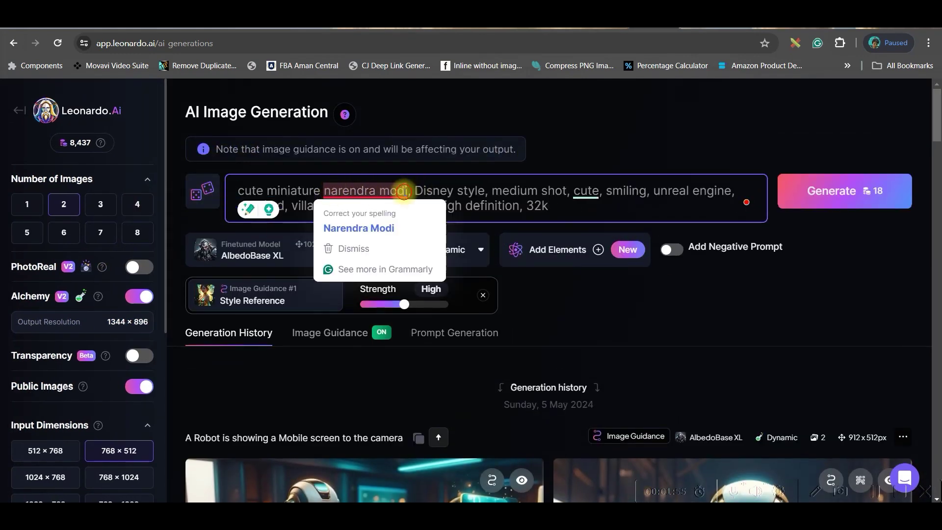
{"action": "left_click", "coordinate": [327, 191]}
{"action": "key", "text": "BackSpace"}
{"action": "type", "text": "Obama"}
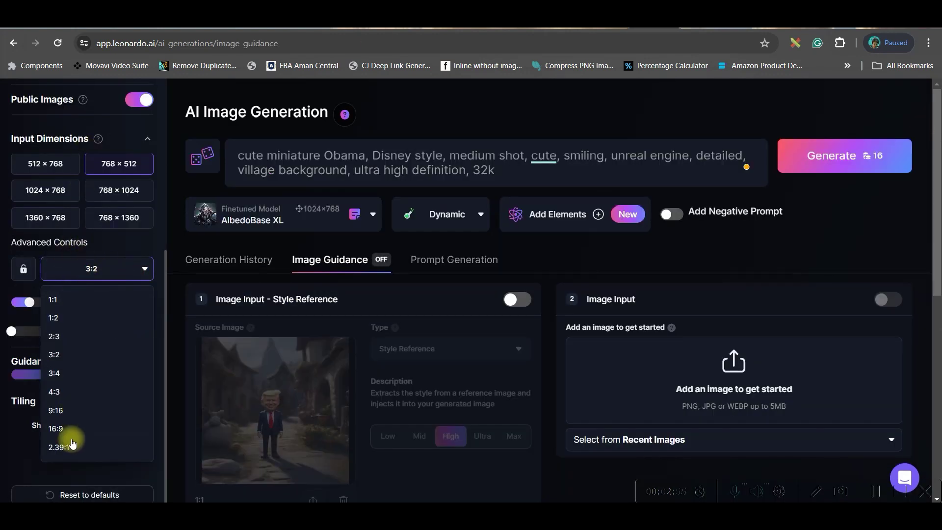
{"action": "left_click", "coordinate": [74, 428]}
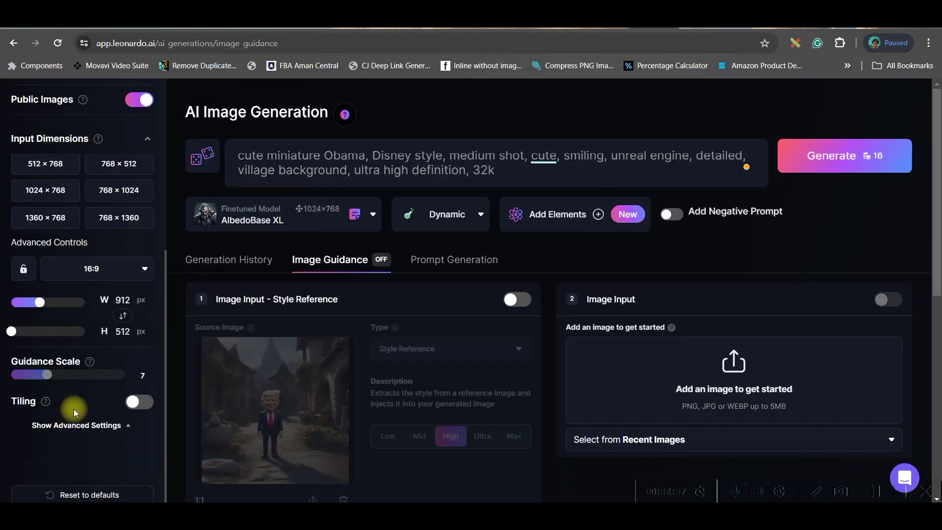
{"action": "left_click", "coordinate": [812, 161]}
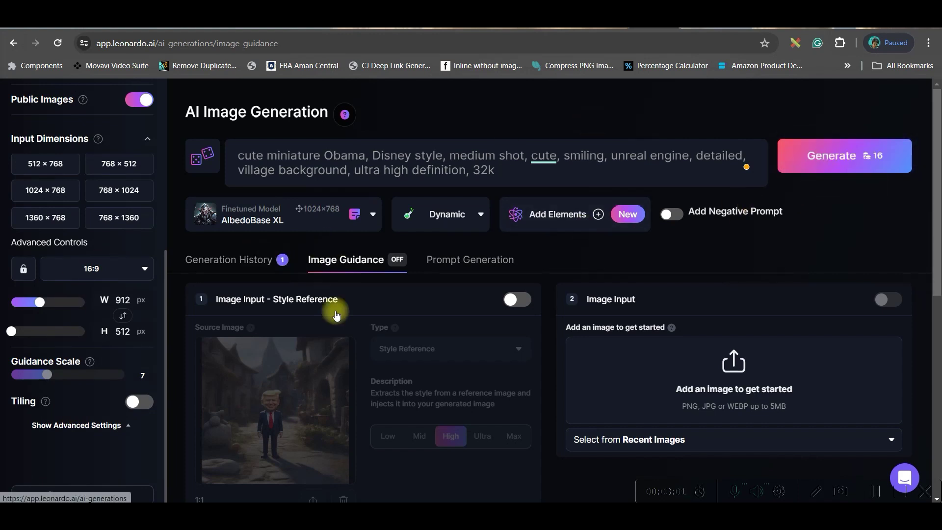
{"action": "scroll", "coordinate": [434, 380], "scroll_direction": "down", "scroll_amount": 3}
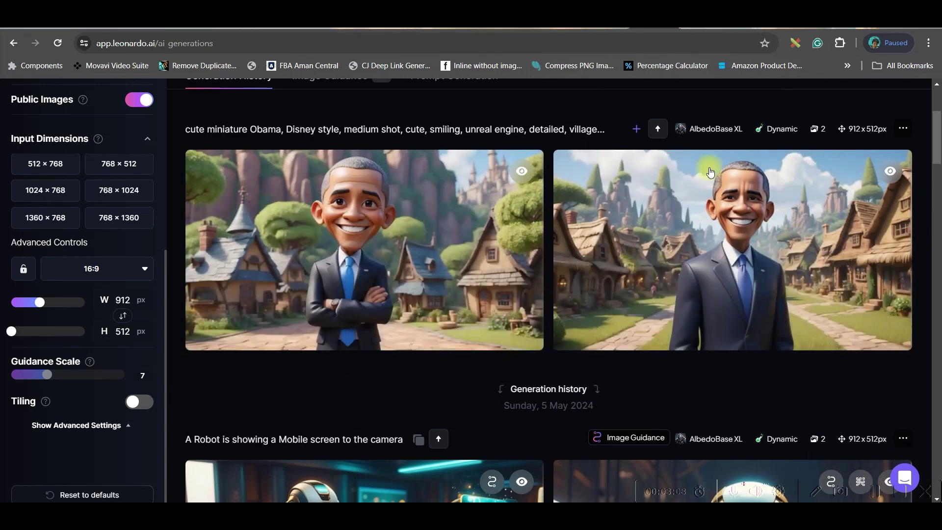
{"action": "scroll", "coordinate": [593, 357], "scroll_direction": "up", "scroll_amount": 3}
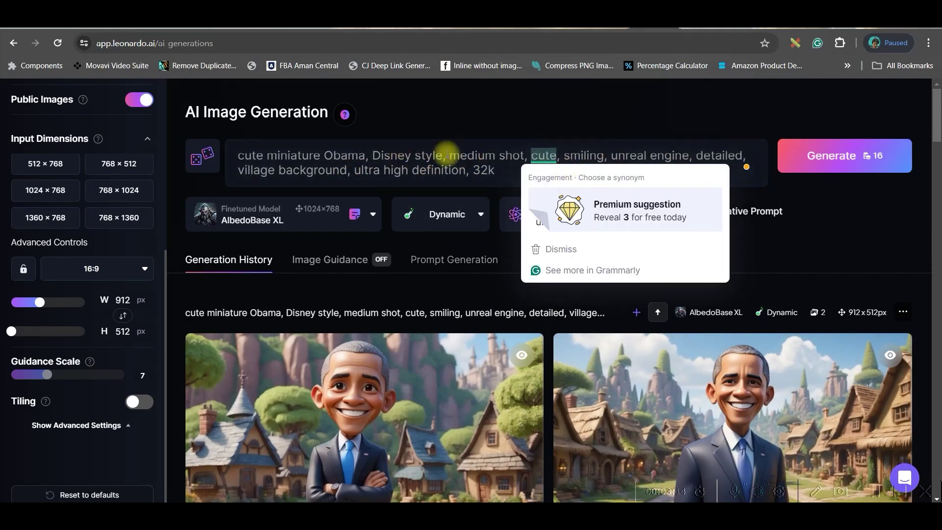
- Insert 'Full Body Image,' after Obama in the prompt and generate again
{"action": "left_click", "coordinate": [370, 156]}
{"action": "type", "text": "Full Body Image Disney style,"}
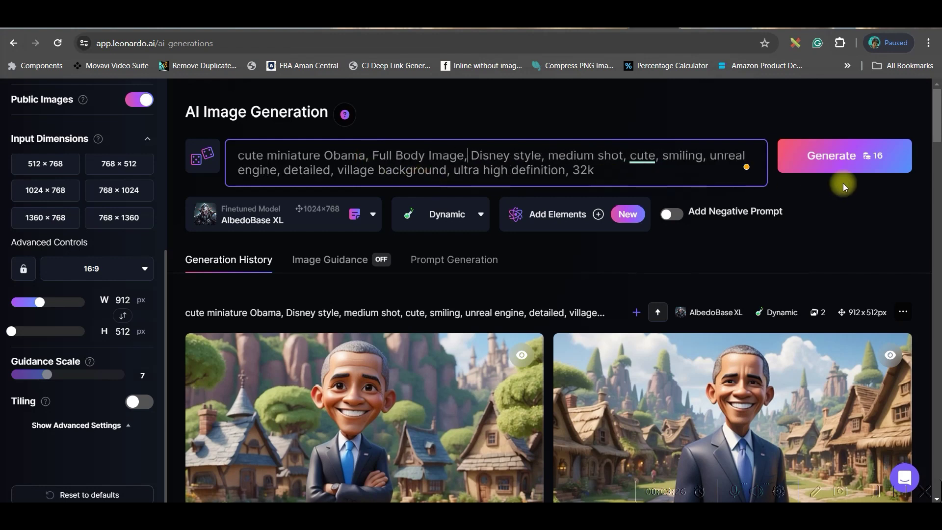
{"action": "left_click", "coordinate": [856, 164]}
{"action": "scroll", "coordinate": [753, 335], "scroll_direction": "down", "scroll_amount": 2}
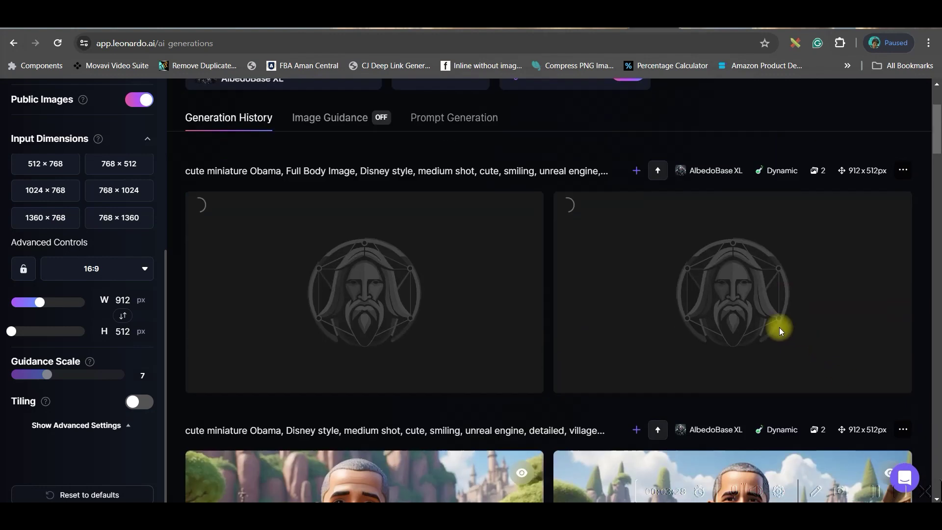
{"action": "scroll", "coordinate": [532, 317], "scroll_direction": "down", "scroll_amount": 2}
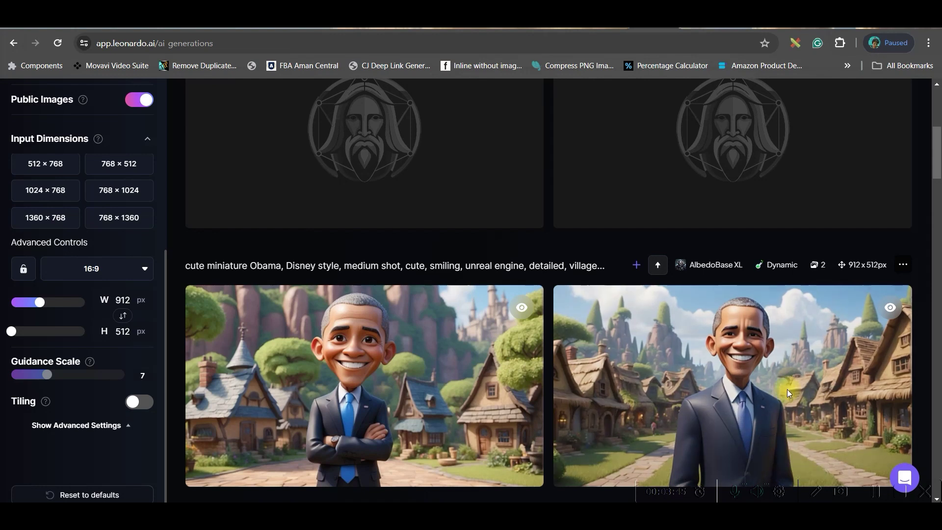
{"action": "scroll", "coordinate": [706, 361], "scroll_direction": "down", "scroll_amount": 3}
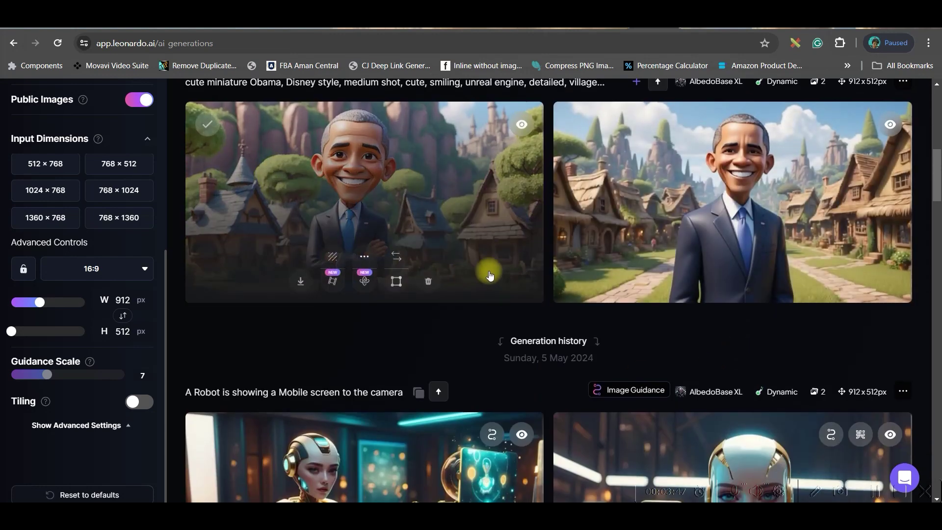
{"action": "scroll", "coordinate": [468, 233], "scroll_direction": "up", "scroll_amount": 2}
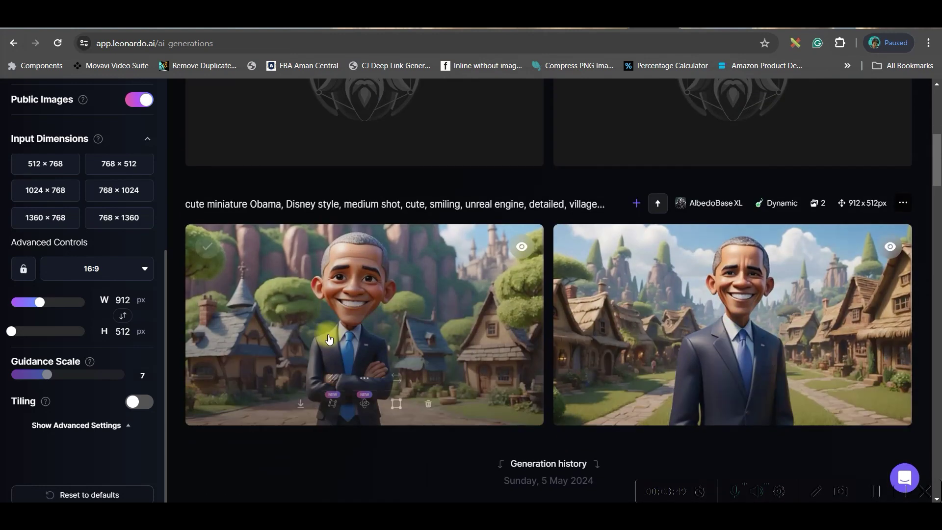
- View the crossed-arms image, then Alchemy Smooth Upscale the thumbs-up Obama image
{"action": "left_click", "coordinate": [399, 329]}
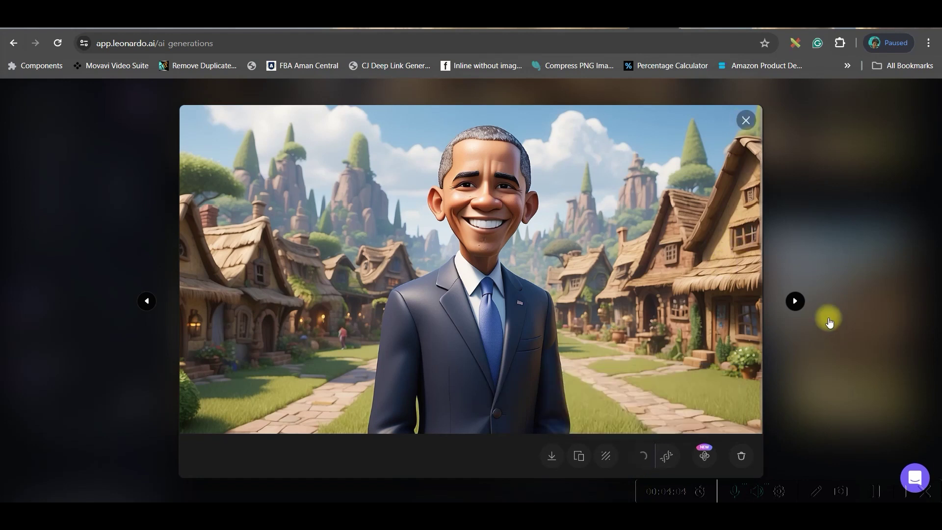
{"action": "left_click", "coordinate": [783, 183]}
{"action": "scroll", "coordinate": [454, 402], "scroll_direction": "up", "scroll_amount": 3}
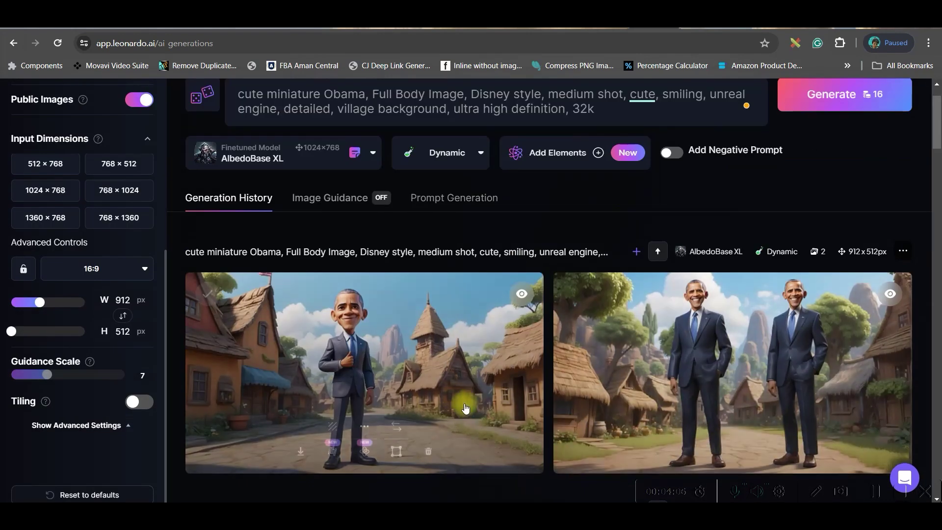
{"action": "scroll", "coordinate": [792, 292], "scroll_direction": "down", "scroll_amount": 1}
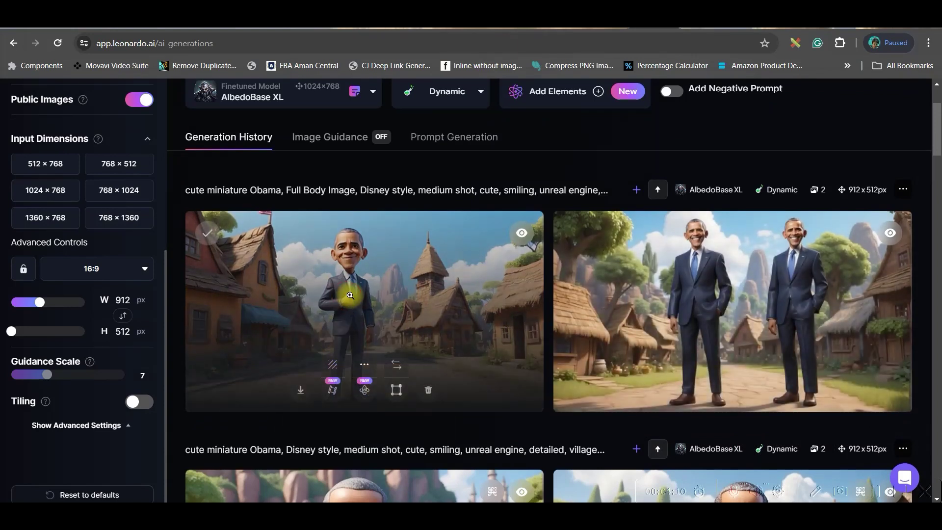
{"action": "left_click", "coordinate": [345, 318]}
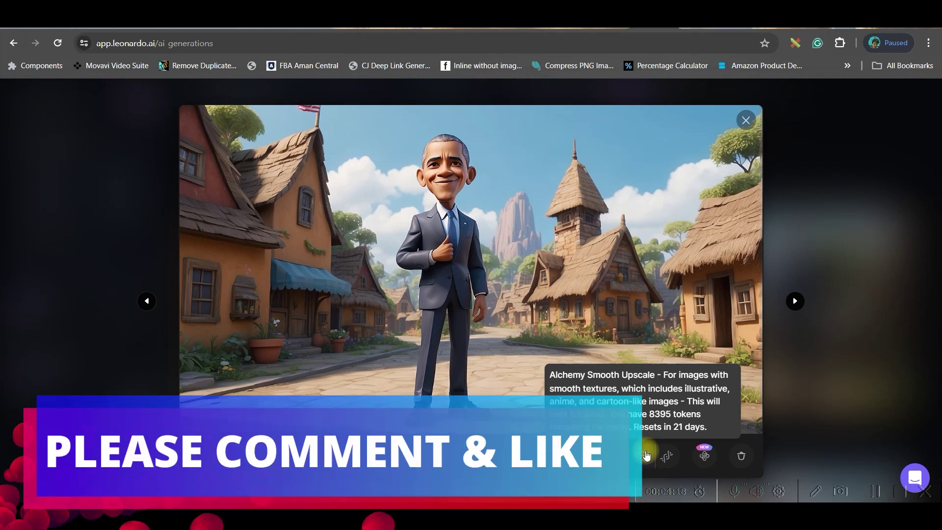
{"action": "left_click", "coordinate": [645, 456]}
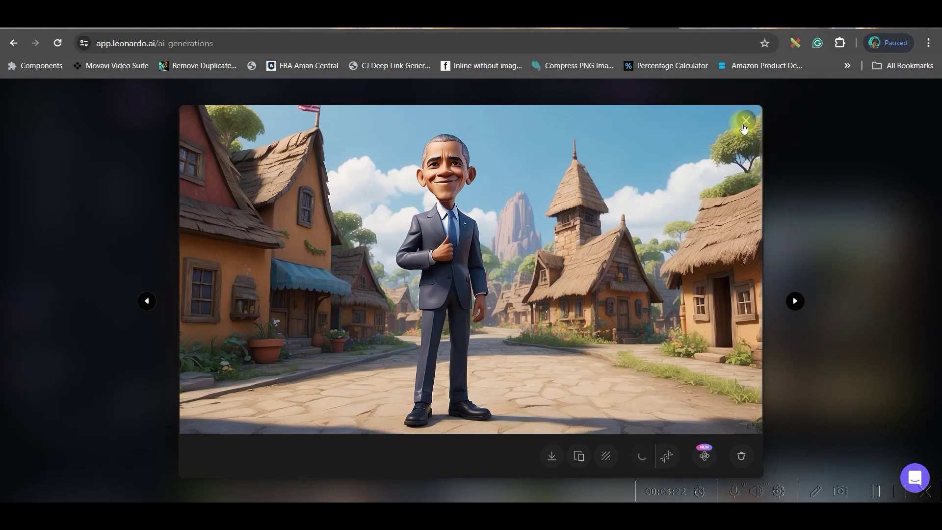
- Download the upscaled crossed-arms Obama image
{"action": "left_click", "coordinate": [745, 121]}
{"action": "scroll", "coordinate": [384, 342], "scroll_direction": "down", "scroll_amount": 3}
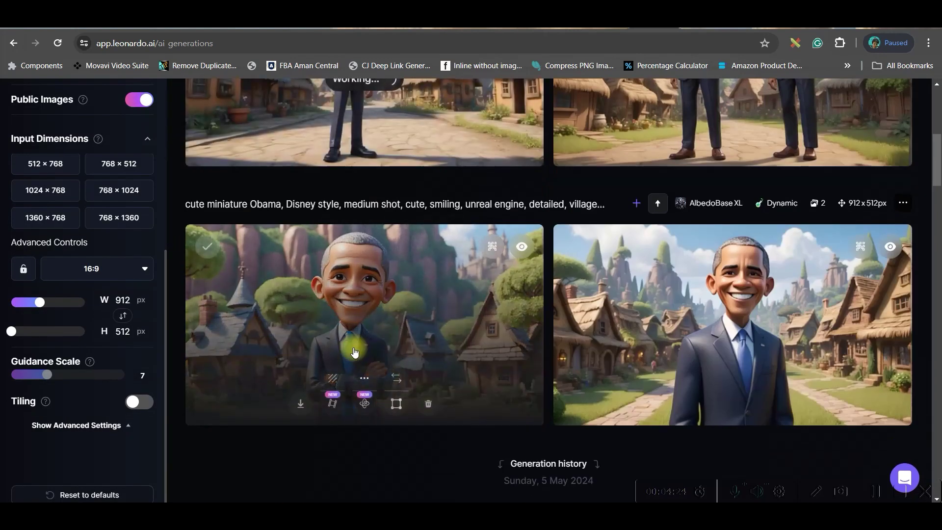
{"action": "left_click", "coordinate": [385, 317]}
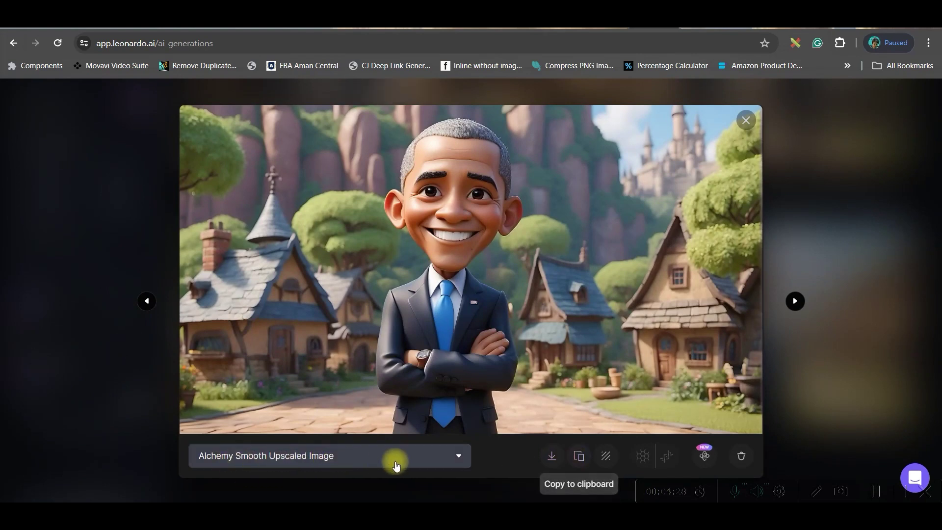
{"action": "left_click", "coordinate": [550, 457]}
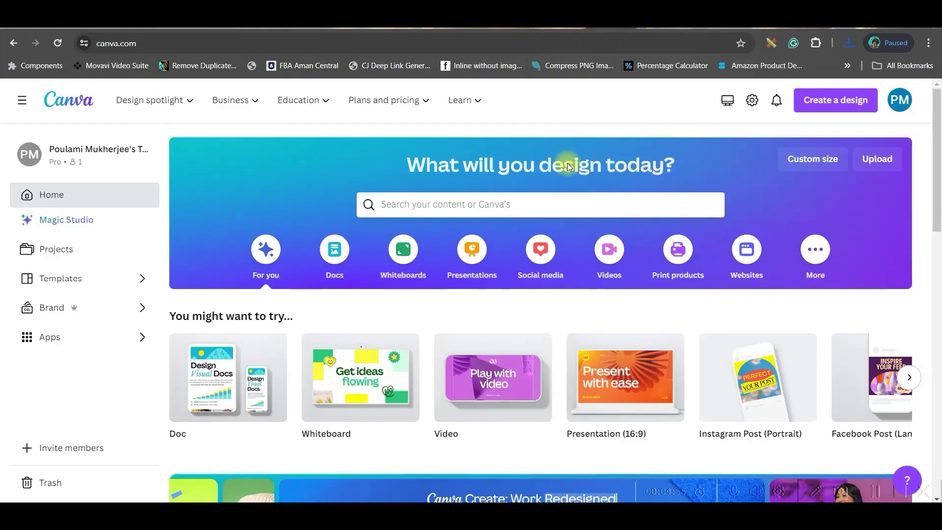
- Create a blank 1920×1080 video design from the Canva home search bar
{"action": "left_click", "coordinate": [568, 206]}
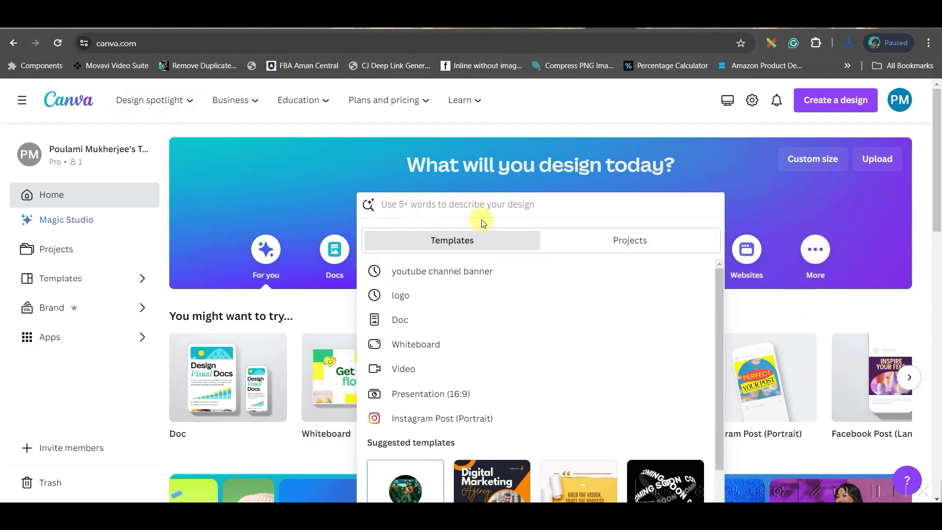
{"action": "type", "text": "YouTub"}
{"action": "key", "text": "ctrl+a"}
{"action": "key", "text": "BackSpace"}
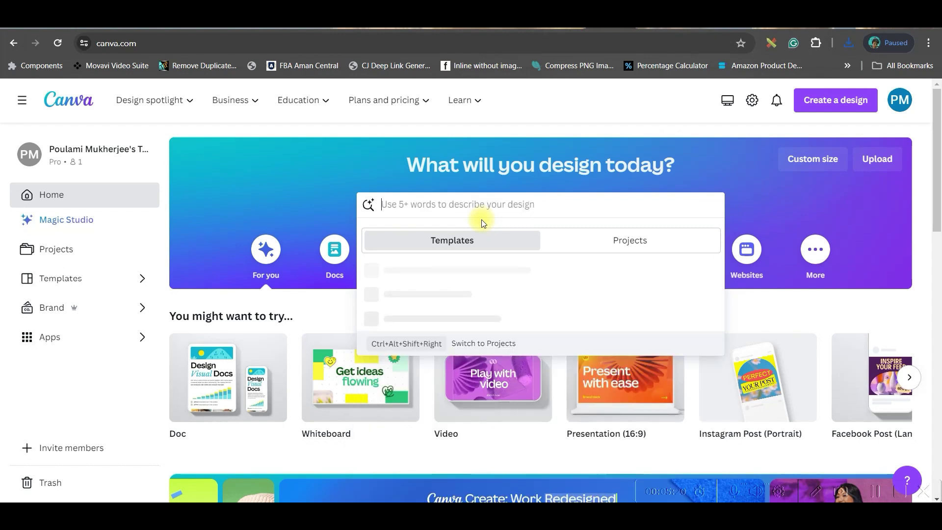
{"action": "type", "text": "Video"}
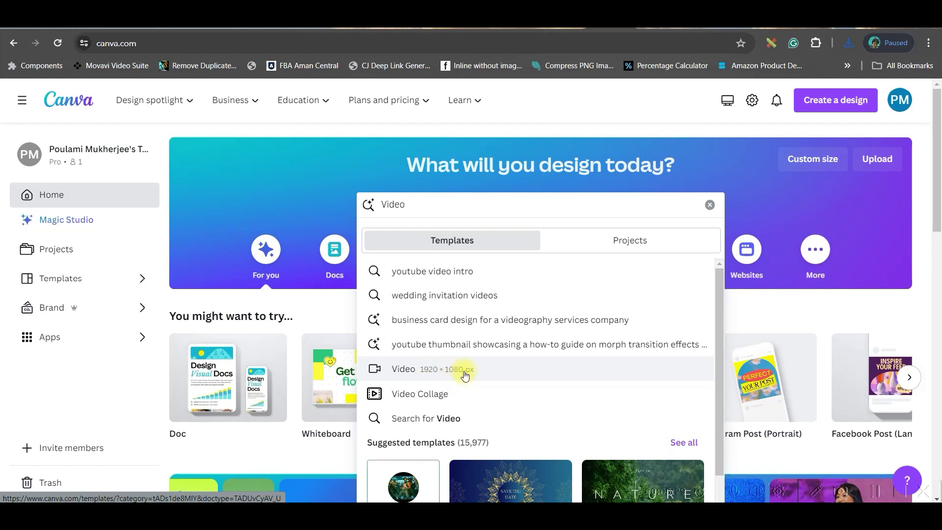
{"action": "left_click", "coordinate": [710, 207]}
{"action": "left_click", "coordinate": [803, 206]}
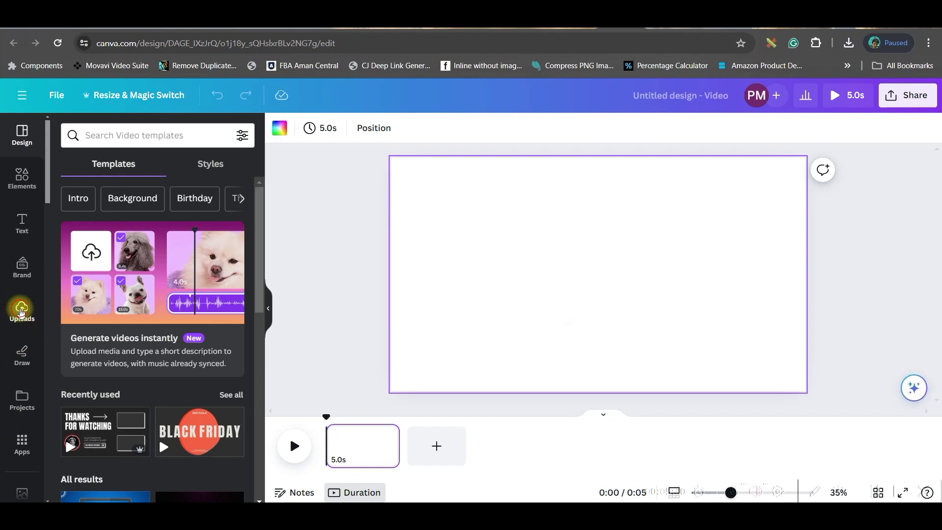
- Upload the cartoon Modi image from POLITICIANS and place it on the page
{"action": "left_click", "coordinate": [21, 312]}
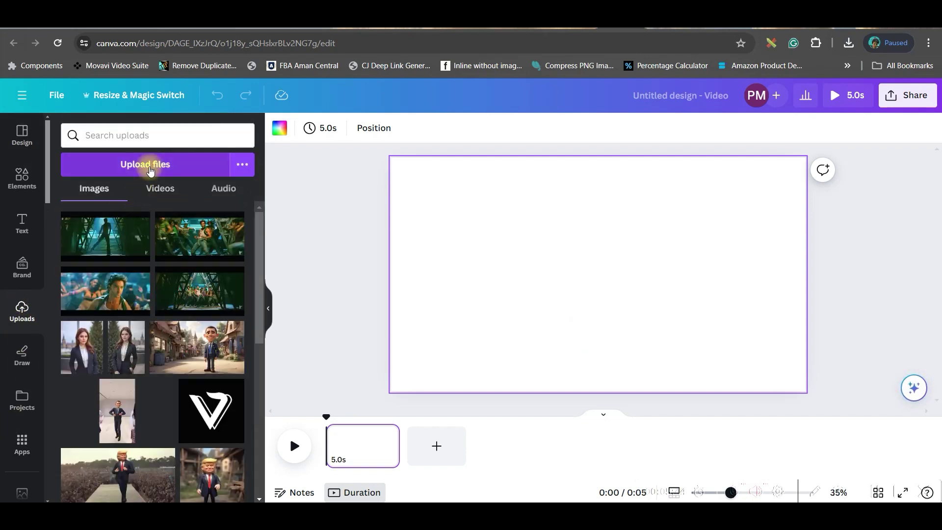
{"action": "left_click", "coordinate": [149, 168]}
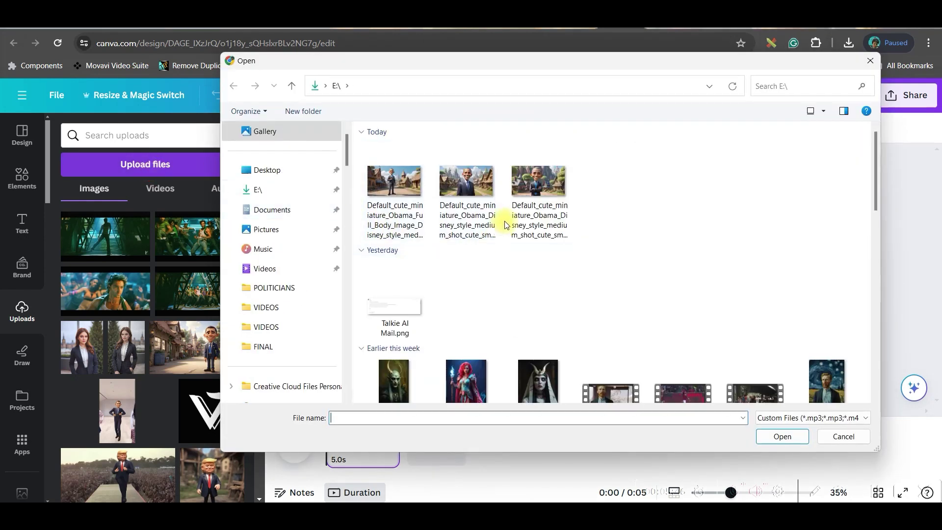
{"action": "left_click", "coordinate": [276, 294]}
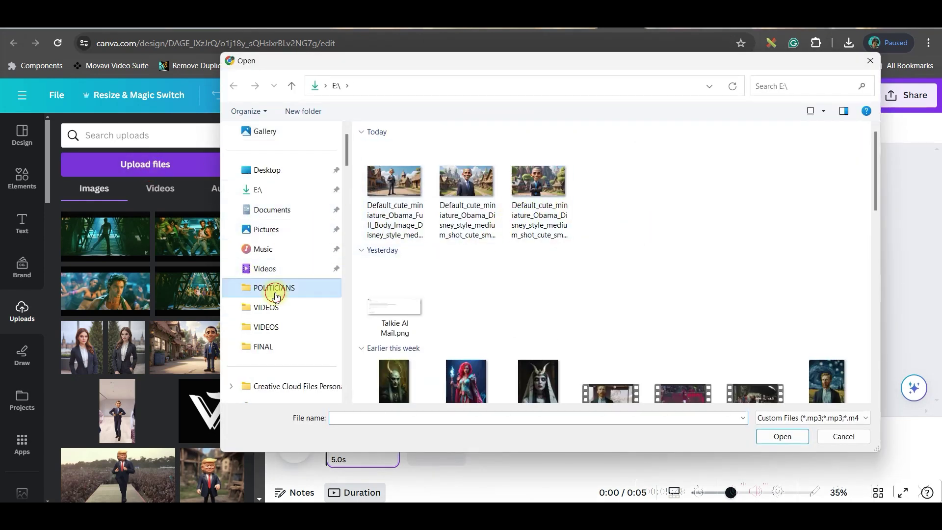
{"action": "left_click", "coordinate": [652, 155]}
{"action": "double_click", "coordinate": [847, 155]}
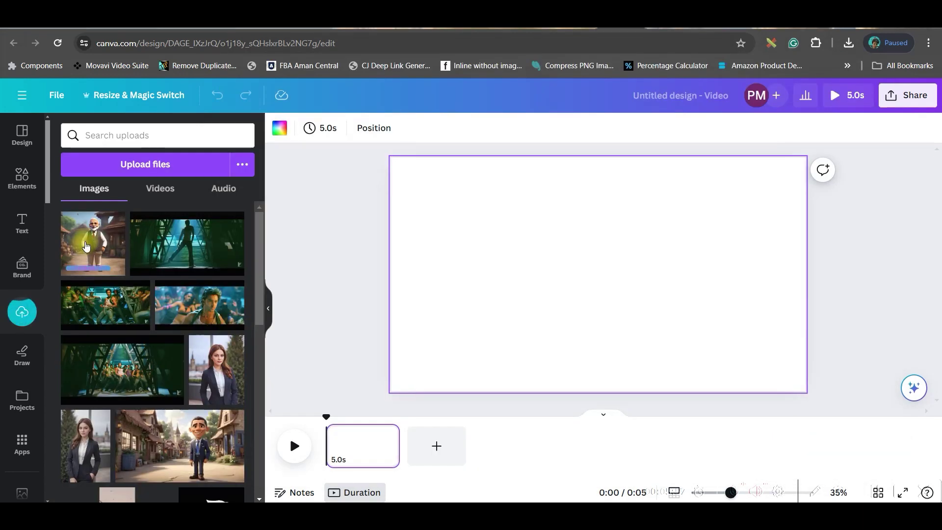
{"action": "left_click", "coordinate": [86, 246]}
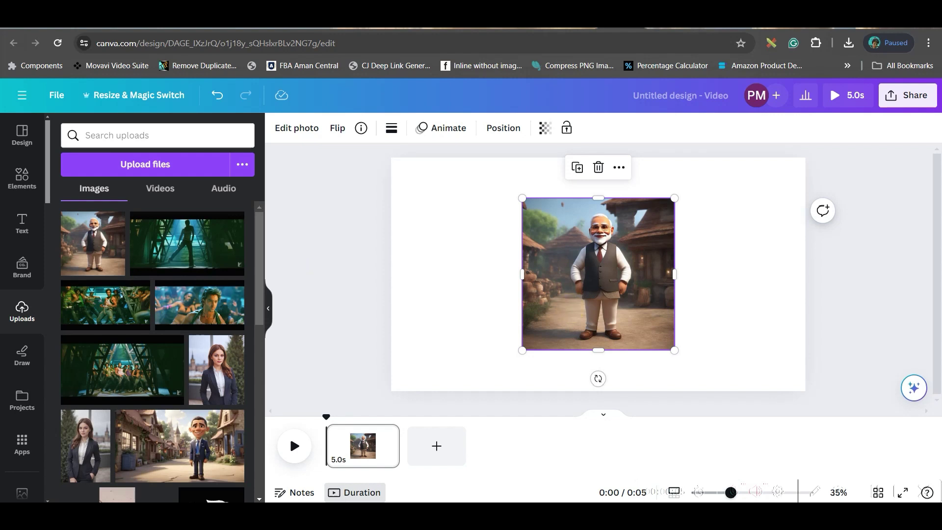
- Review the upscaled thumbs-up Obama image full size in Leonardo.Ai
{"action": "left_click", "coordinate": [670, 31]}
{"action": "mouse_move", "coordinate": [364, 312]}
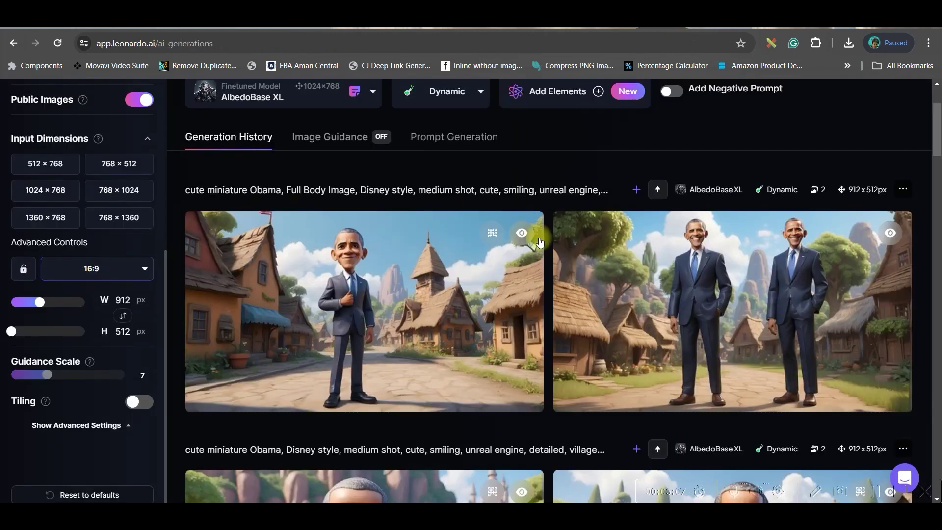
{"action": "left_click", "coordinate": [107, 270]}
{"action": "left_click", "coordinate": [328, 302]}
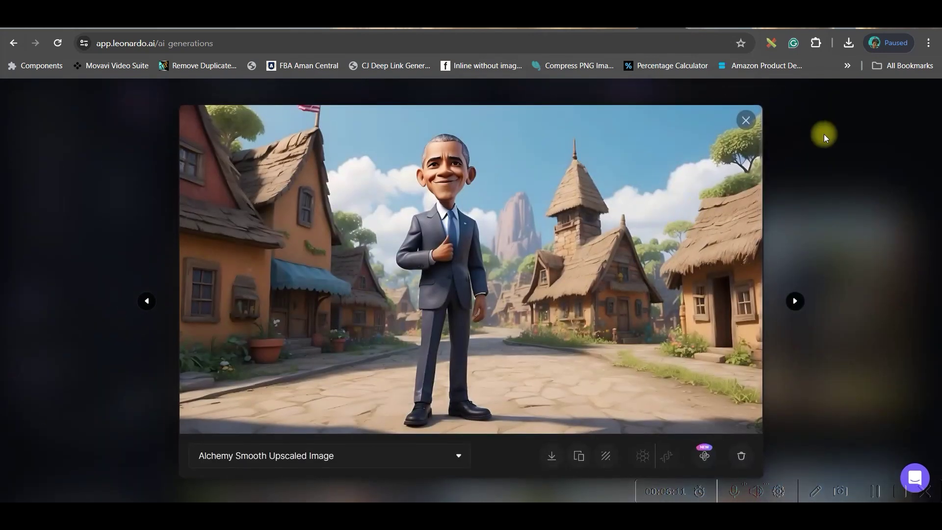
- Close the viewer and open Edit photo for the Modi image in Canva
{"action": "left_click", "coordinate": [747, 119]}
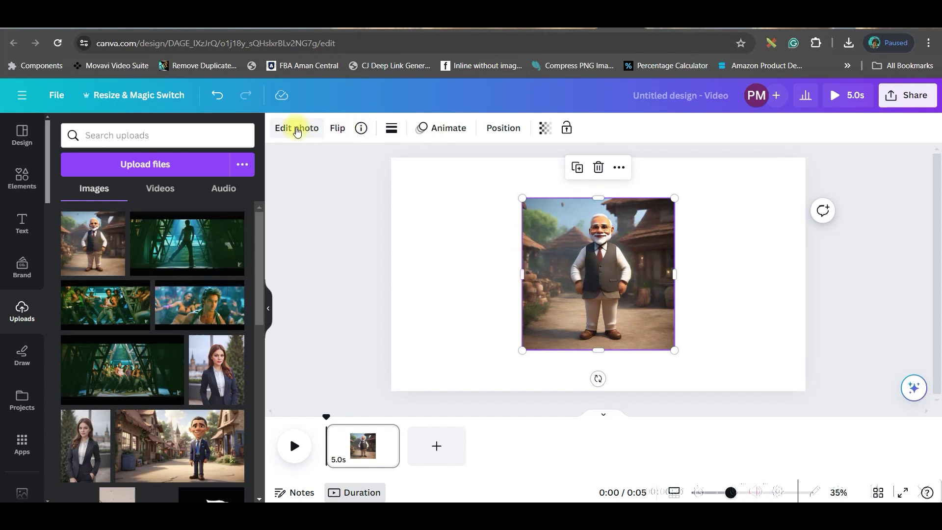
{"action": "left_click", "coordinate": [297, 132]}
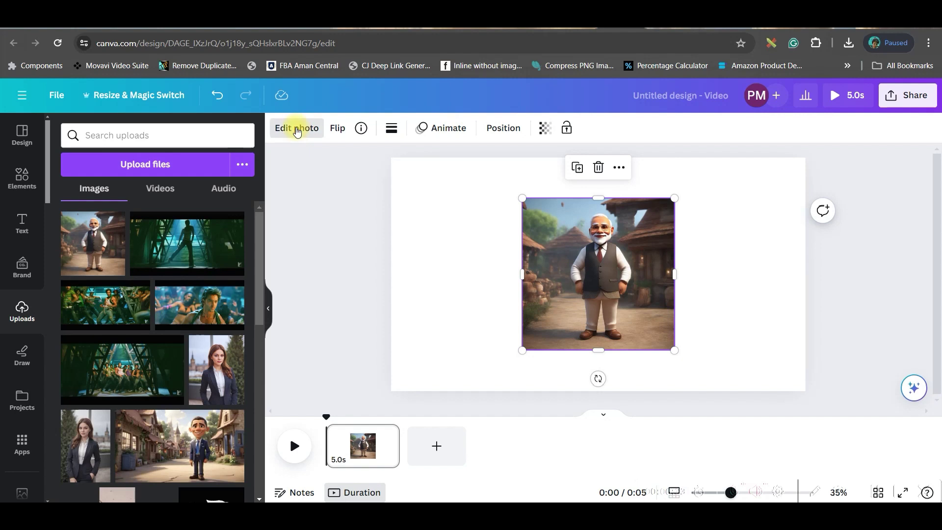
{"action": "left_click", "coordinate": [298, 132]}
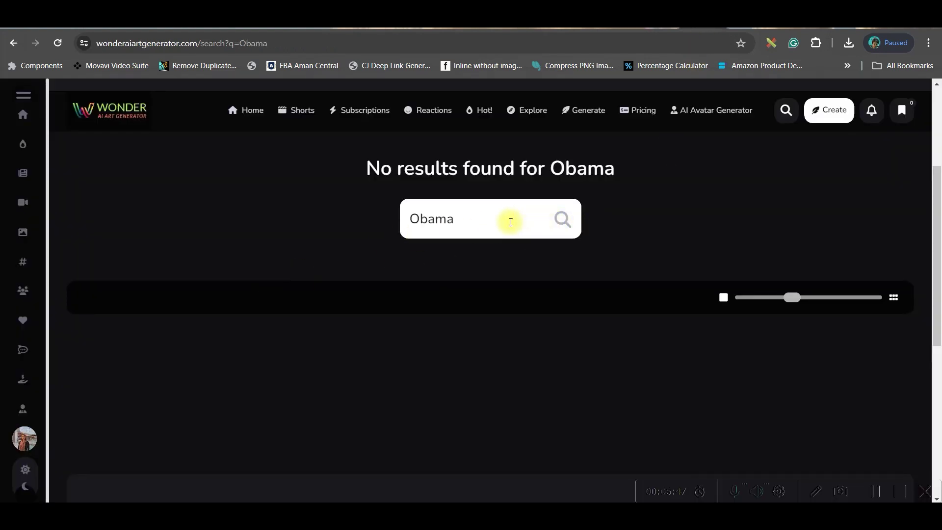
- Search Wonder AI for messi, view the cute miniature Messi page, and return to Canva
{"action": "left_click_drag", "start_coordinate": [509, 218], "coordinate": [376, 223]}
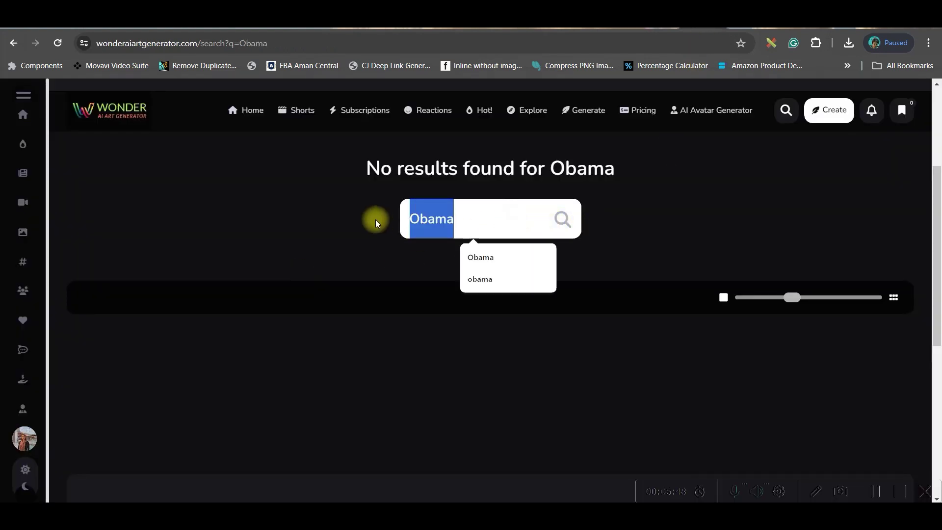
{"action": "type", "text": "m"}
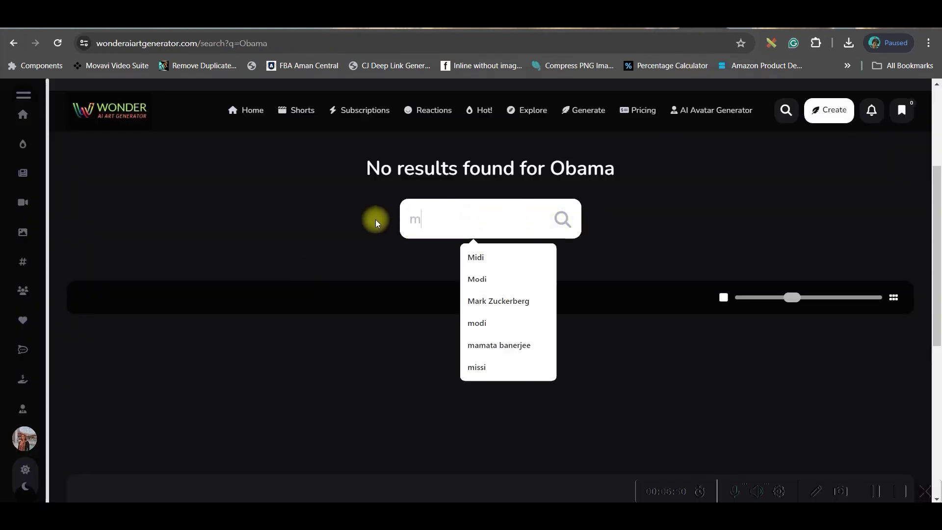
{"action": "left_click", "coordinate": [476, 366]}
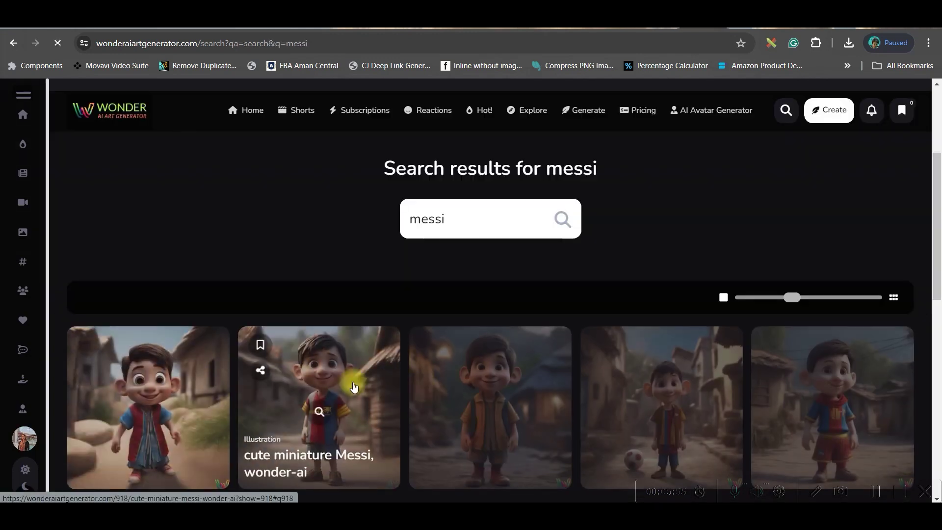
{"action": "scroll", "coordinate": [786, 405], "scroll_direction": "down", "scroll_amount": 1}
{"action": "scroll", "coordinate": [471, 331], "scroll_direction": "down", "scroll_amount": 1}
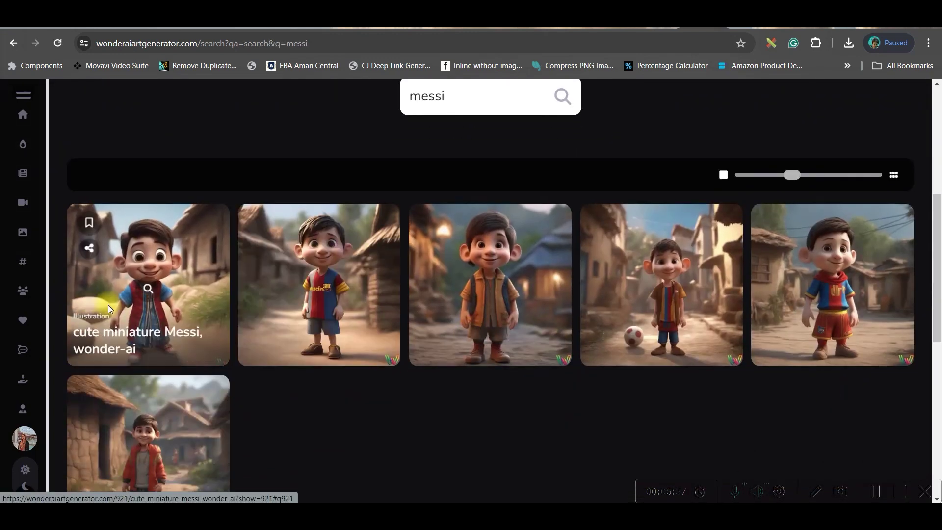
{"action": "left_click", "coordinate": [338, 294]}
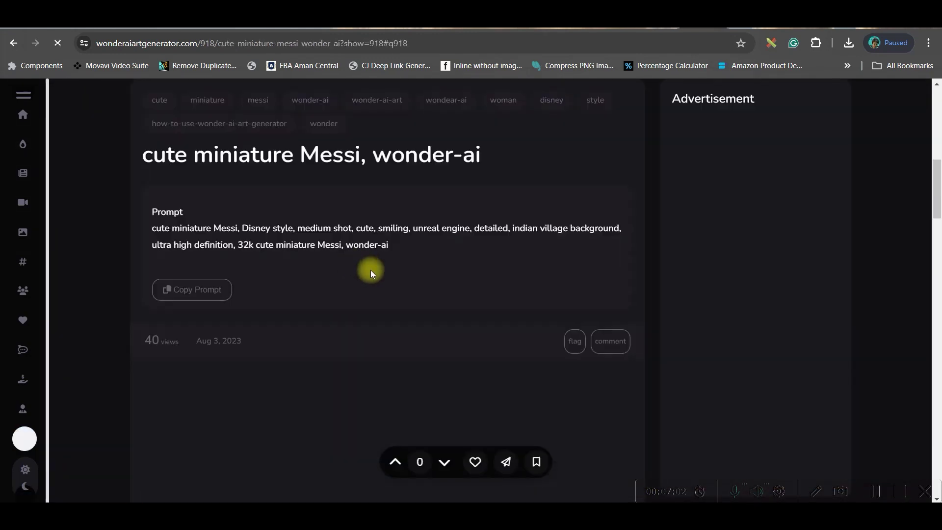
{"action": "scroll", "coordinate": [360, 291], "scroll_direction": "up", "scroll_amount": 4}
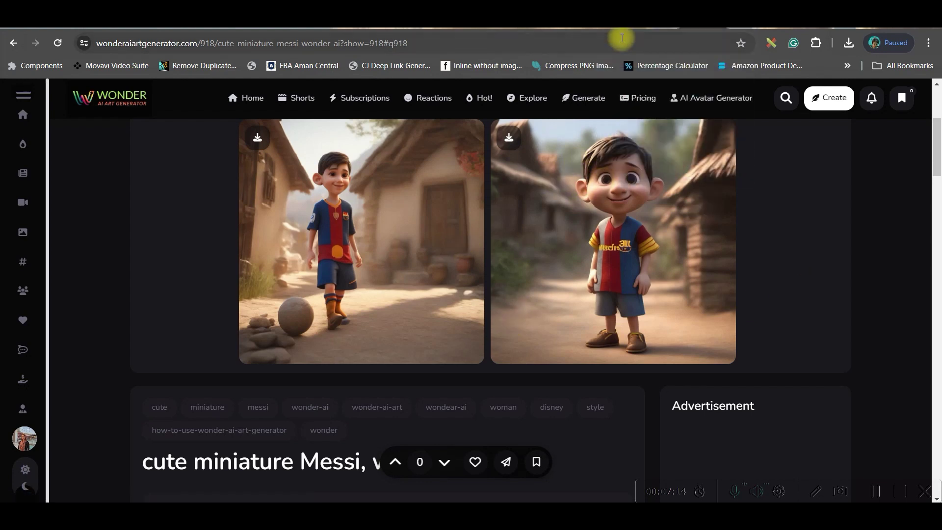
{"action": "left_click", "coordinate": [618, 16]}
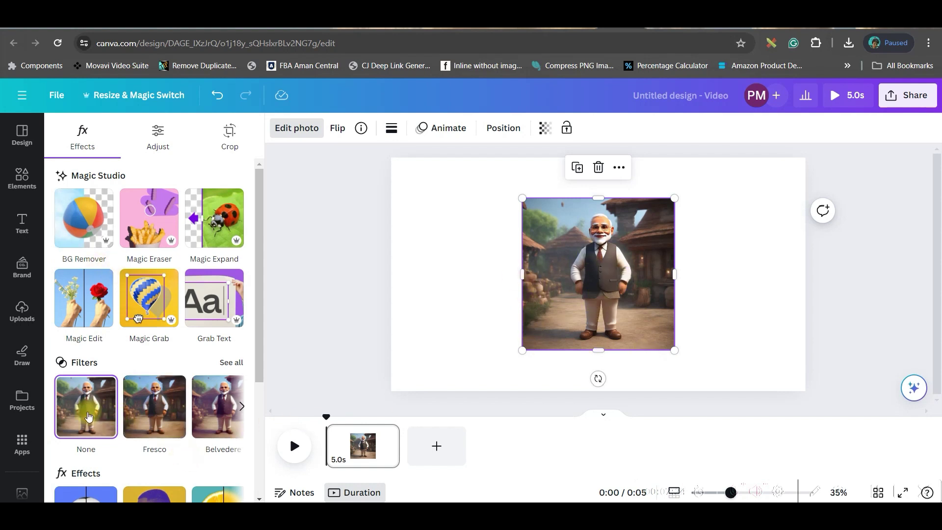
{"action": "left_click", "coordinate": [232, 365]}
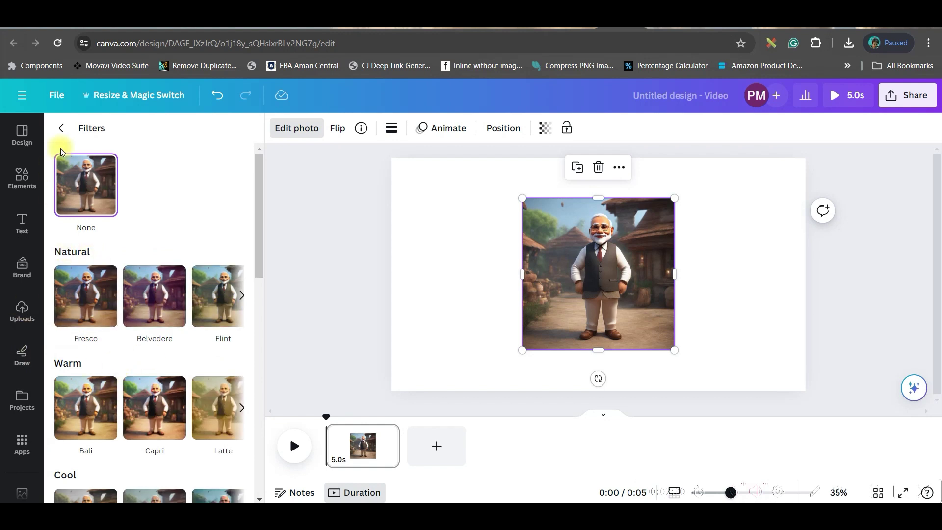
{"action": "left_click", "coordinate": [62, 131]}
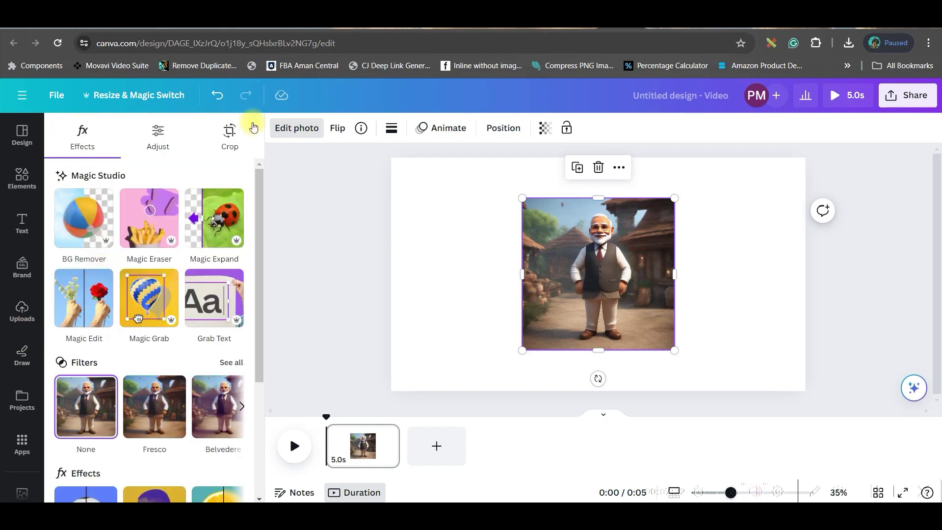
{"action": "left_click", "coordinate": [306, 127]}
{"action": "left_click", "coordinate": [305, 127]}
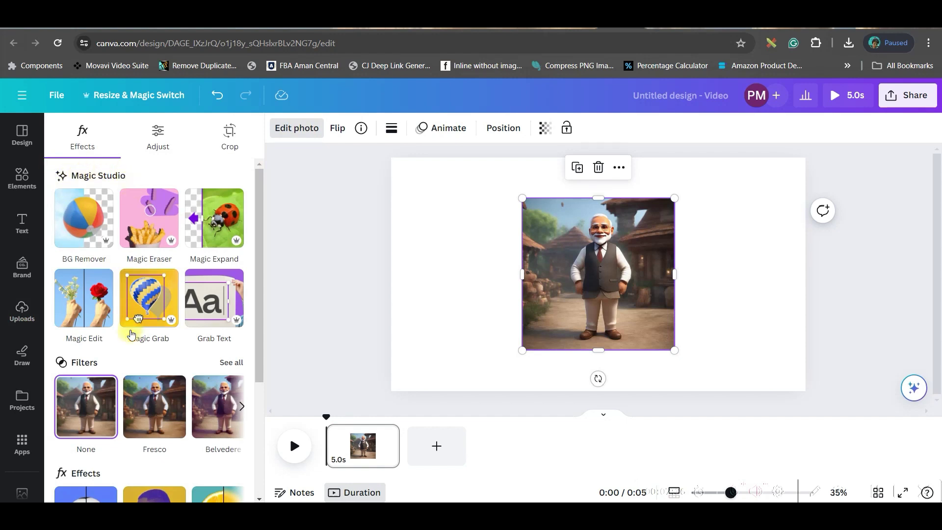
{"action": "scroll", "coordinate": [99, 365], "scroll_direction": "down", "scroll_amount": 1}
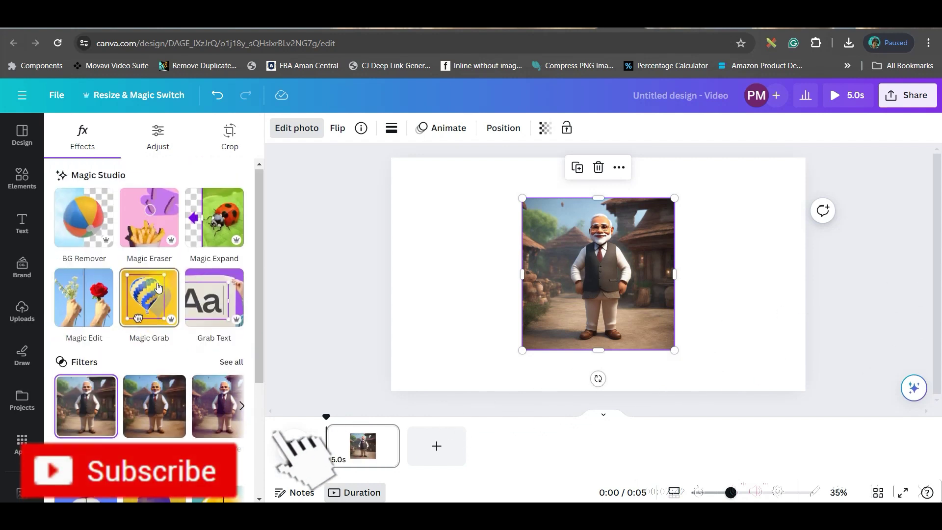
{"action": "scroll", "coordinate": [138, 327], "scroll_direction": "up", "scroll_amount": 1}
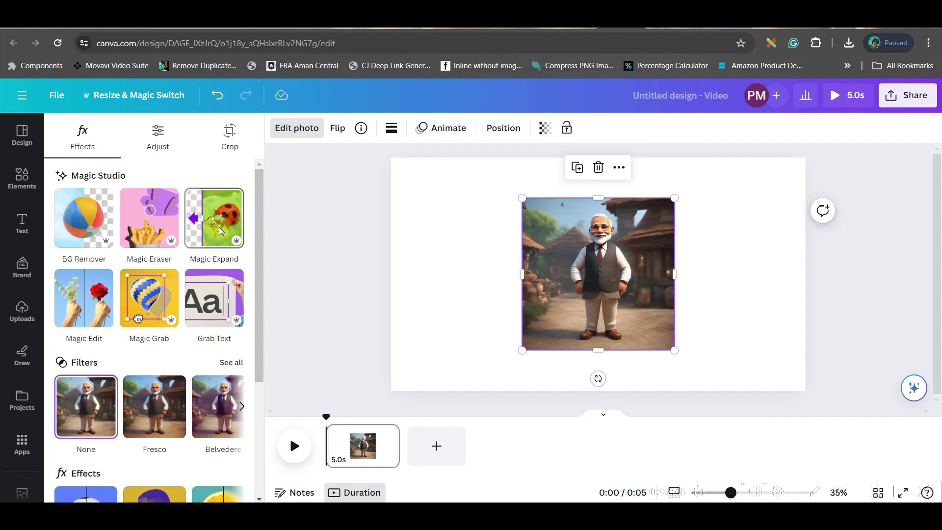
- Generate a Magic Expand of the Modi image set to Whole Page
{"action": "left_click", "coordinate": [219, 230]}
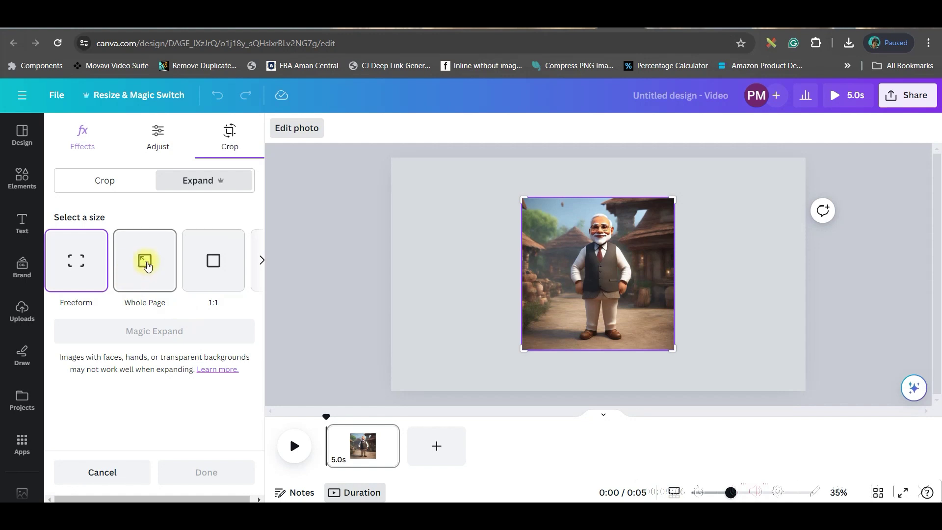
{"action": "left_click", "coordinate": [259, 260]}
{"action": "left_click", "coordinate": [49, 260]}
{"action": "left_click", "coordinate": [147, 270]}
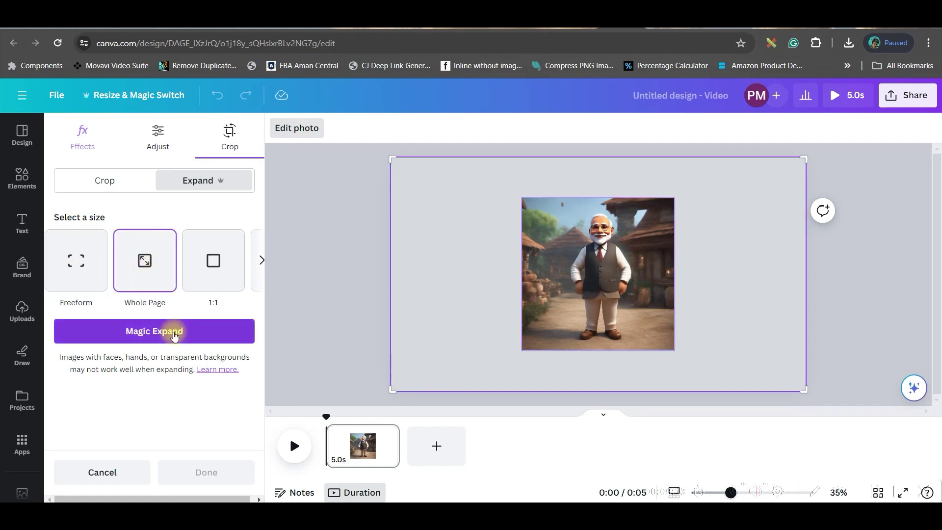
{"action": "left_click", "coordinate": [174, 333]}
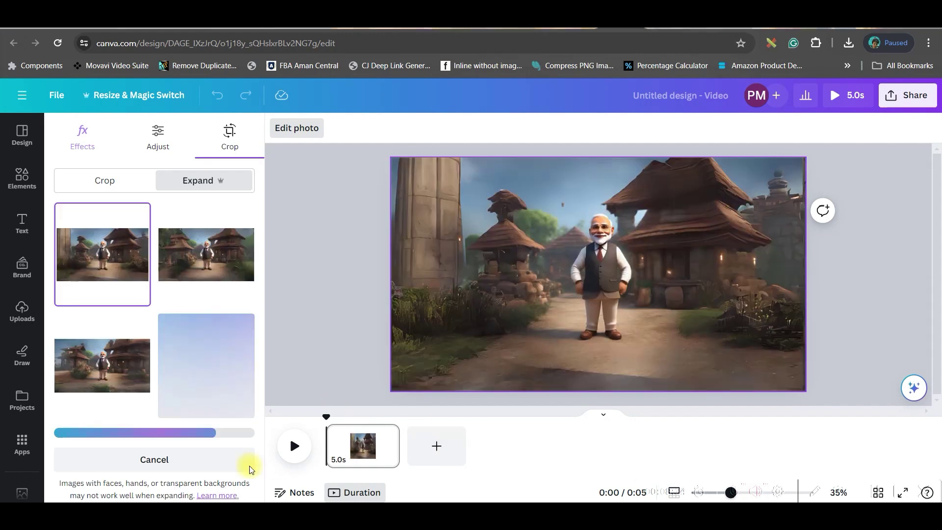
- Compare the four expanded village variants and settle on the first one
{"action": "left_click", "coordinate": [221, 252]}
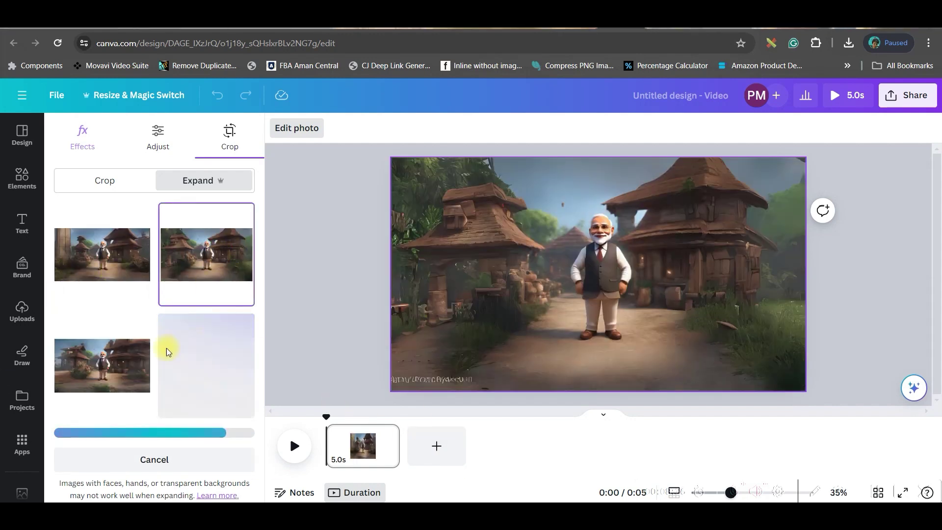
{"action": "left_click", "coordinate": [150, 351]}
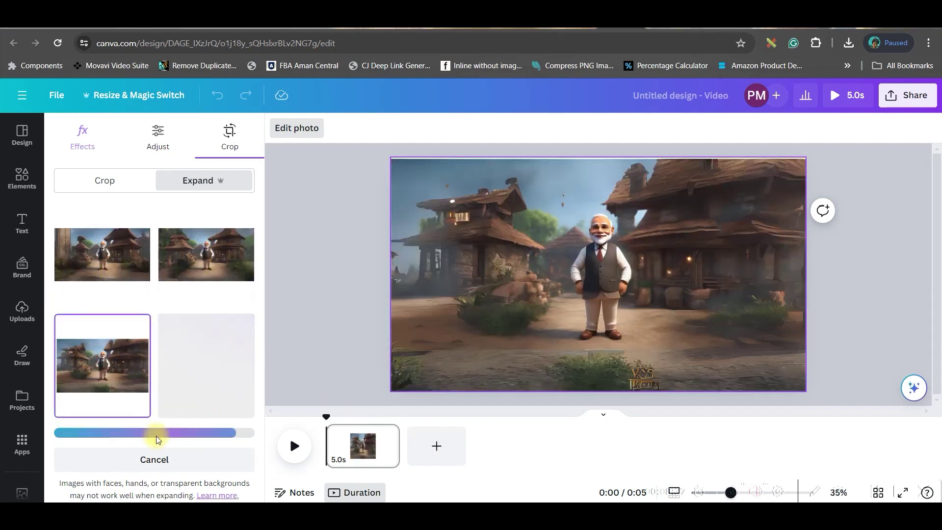
{"action": "left_click", "coordinate": [222, 267]}
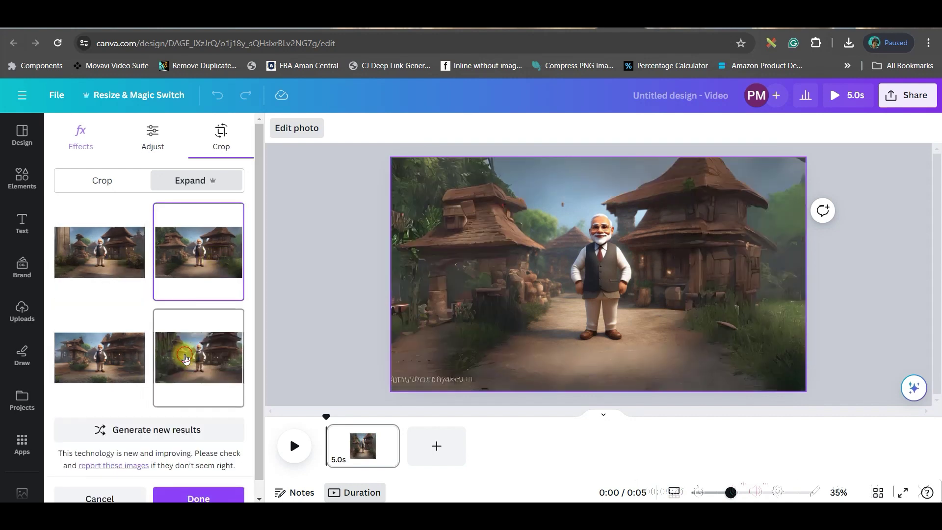
{"action": "left_click", "coordinate": [186, 359]}
{"action": "left_click", "coordinate": [96, 254]}
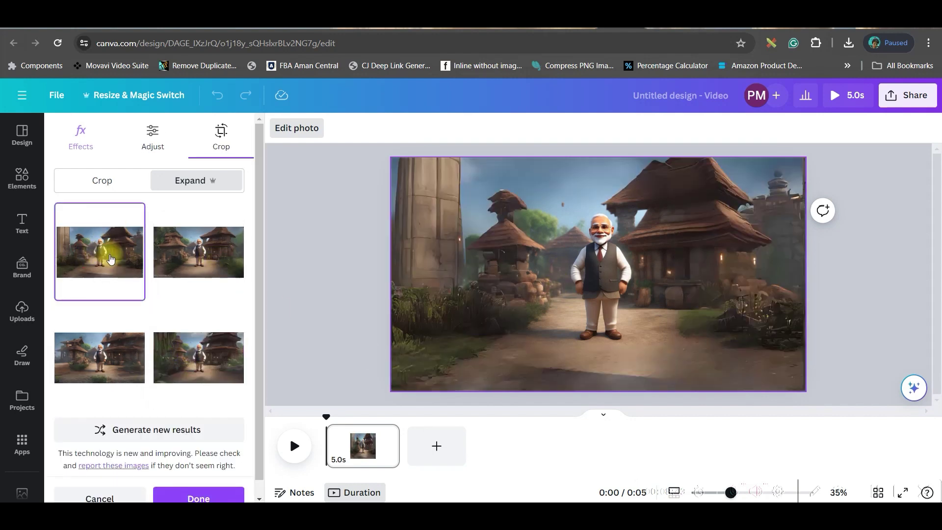
{"action": "left_click", "coordinate": [196, 376]}
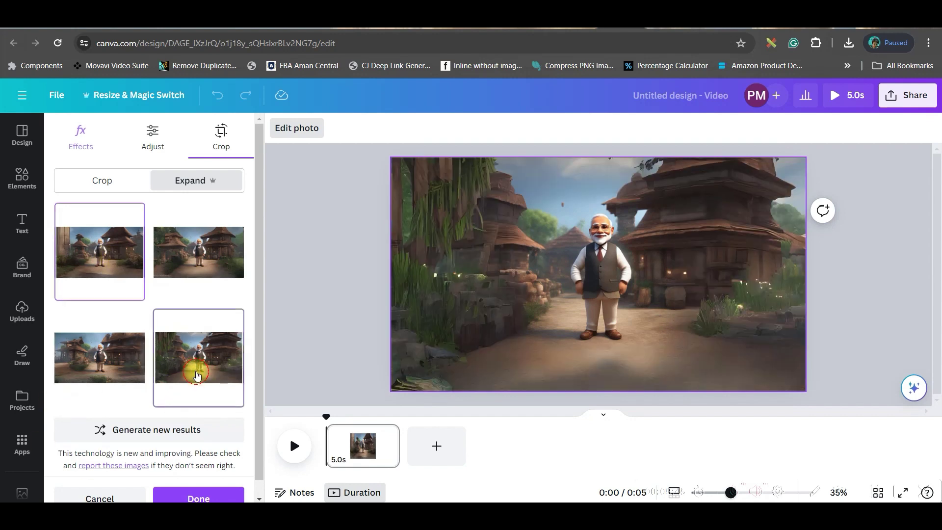
{"action": "left_click", "coordinate": [81, 256]}
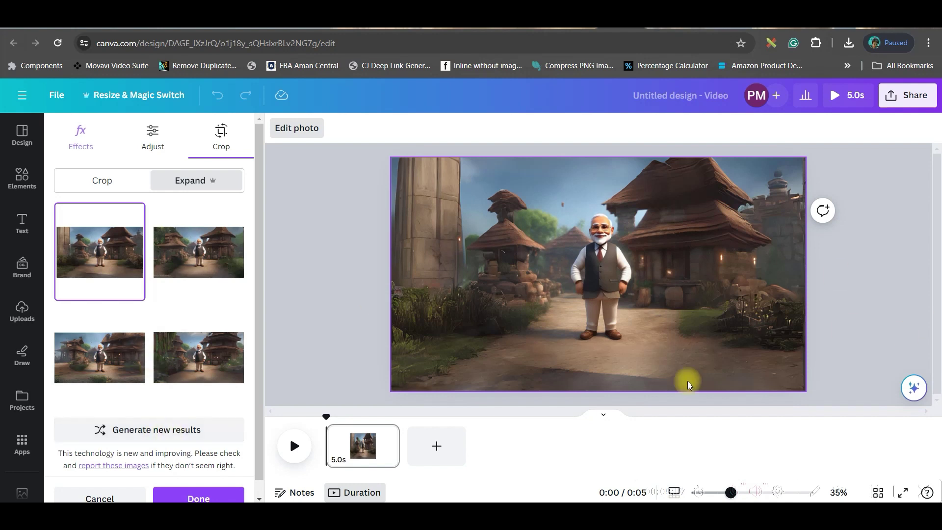
- Apply the first Magic Expand variant and select the expanded image
{"action": "left_click", "coordinate": [223, 495]}
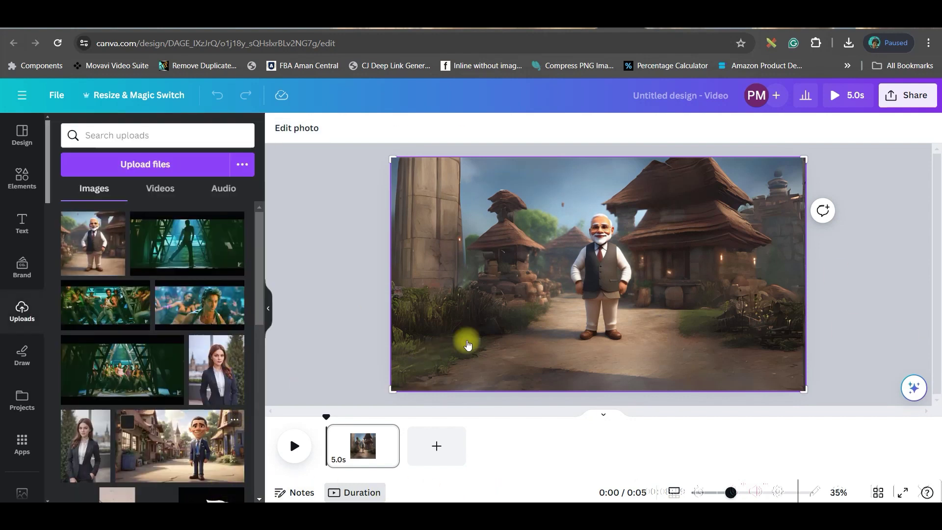
{"action": "left_click", "coordinate": [874, 263]}
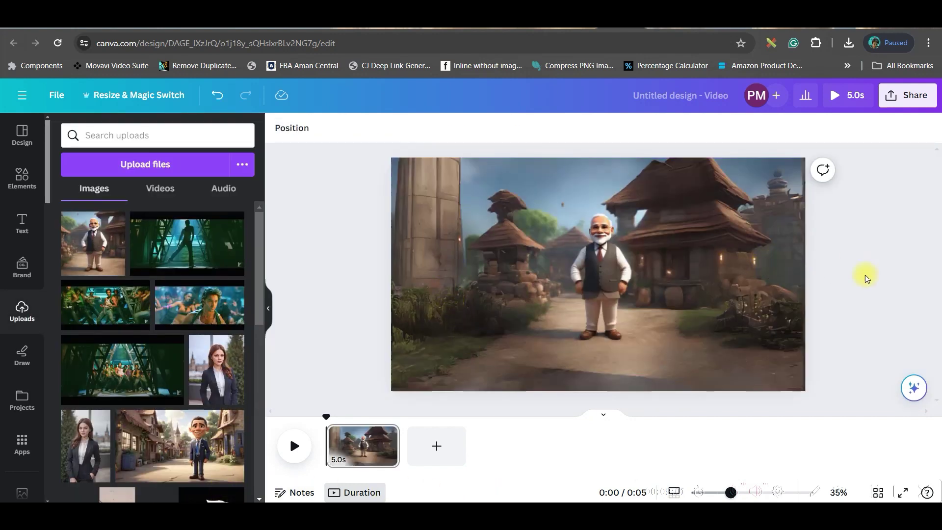
{"action": "left_click", "coordinate": [627, 291]}
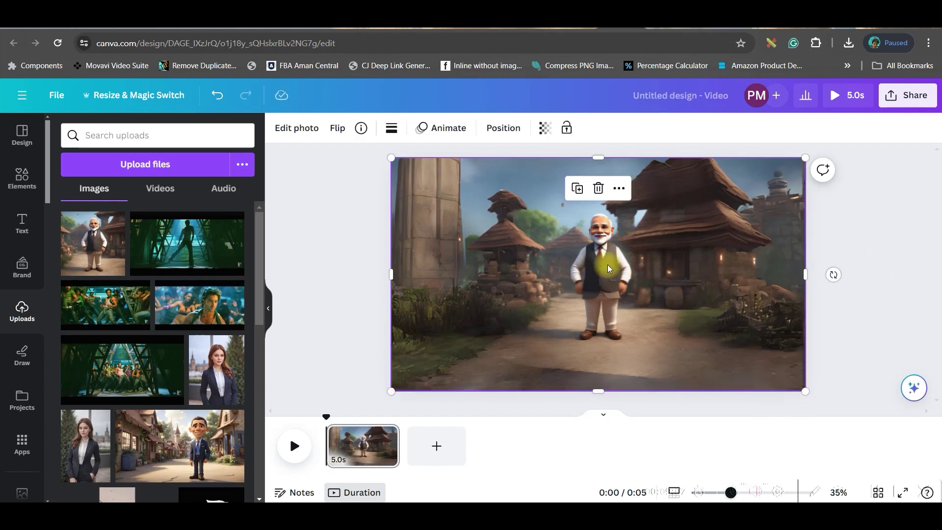
- Resize the expanded village image past the page edges and back, then open Edit photo
{"action": "left_click", "coordinate": [374, 165]}
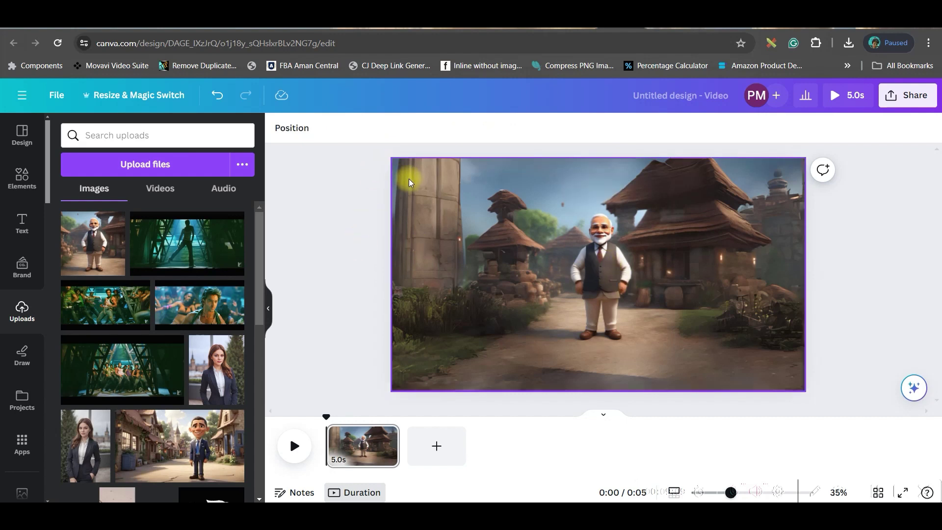
{"action": "left_click", "coordinate": [397, 166]}
{"action": "left_click_drag", "start_coordinate": [391, 160], "coordinate": [334, 150]}
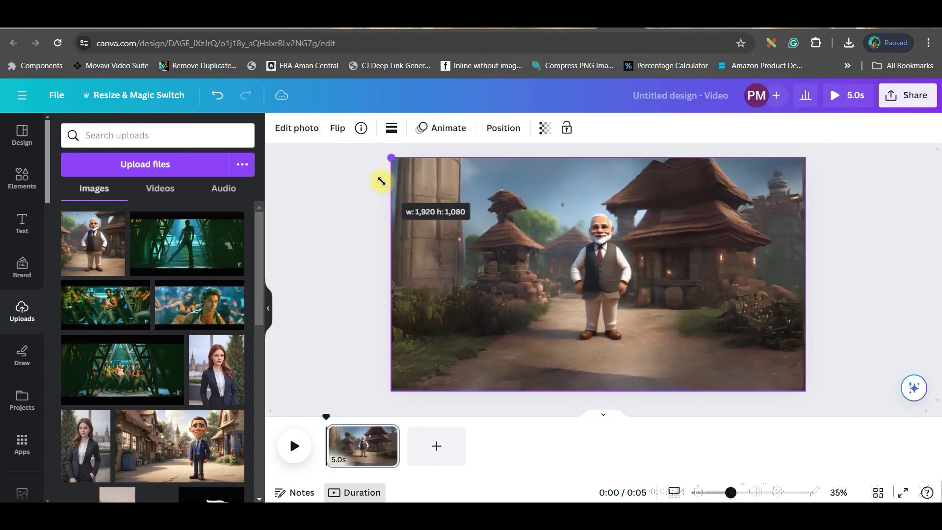
{"action": "left_click_drag", "start_coordinate": [334, 151], "coordinate": [391, 158]}
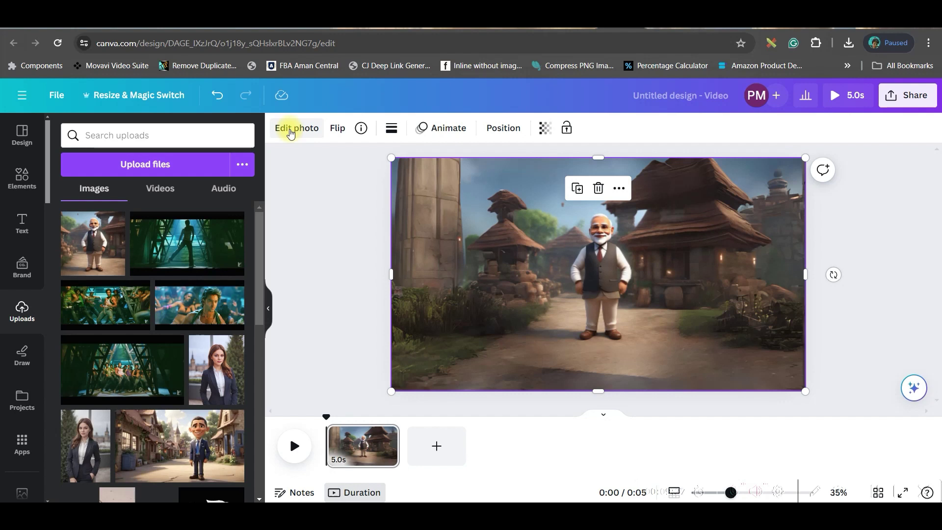
{"action": "left_click", "coordinate": [294, 132]}
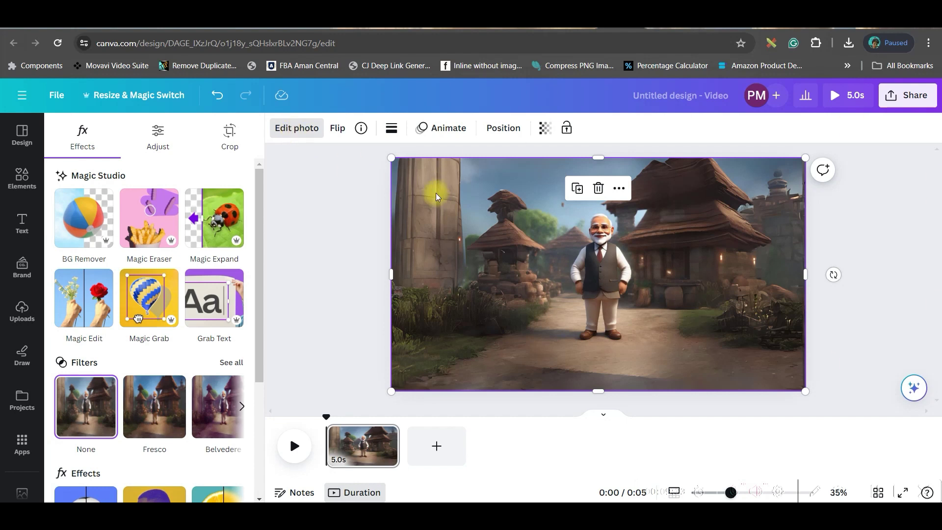
- Magic Grab the Modi character, then center and enlarge it to full frame height
{"action": "left_click", "coordinate": [155, 305]}
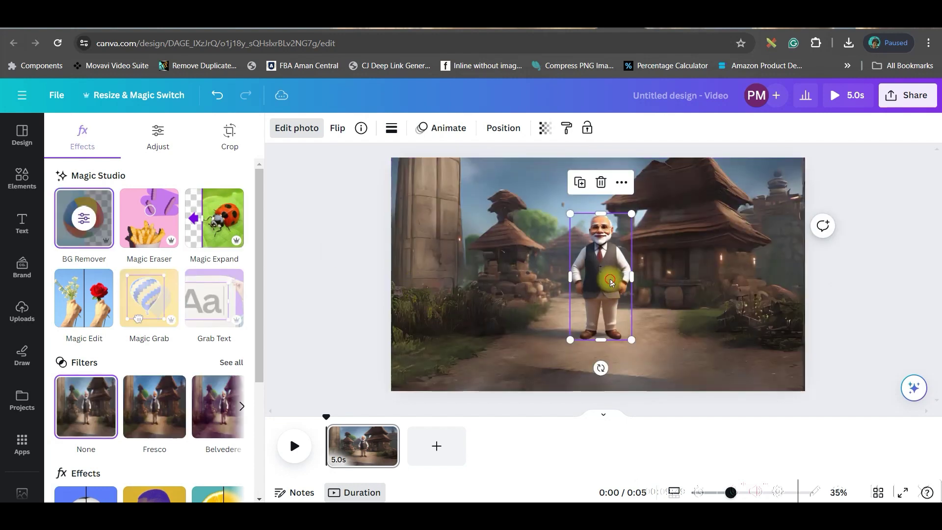
{"action": "mouse_move", "coordinate": [601, 267]}
{"action": "left_mouse_down"}
{"action": "mouse_move", "coordinate": [586, 294]}
{"action": "mouse_move", "coordinate": [598, 264]}
{"action": "left_mouse_up"}
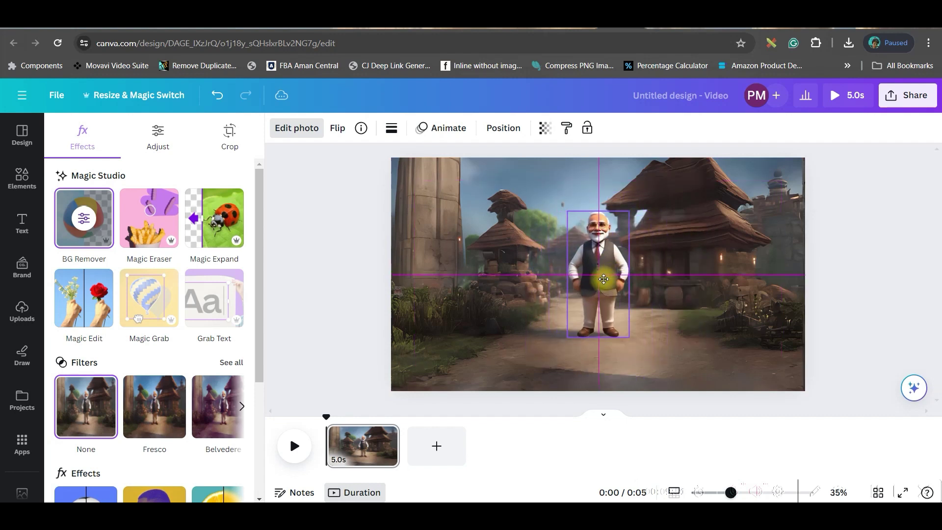
{"action": "left_click_drag", "start_coordinate": [629, 337], "coordinate": [656, 391]}
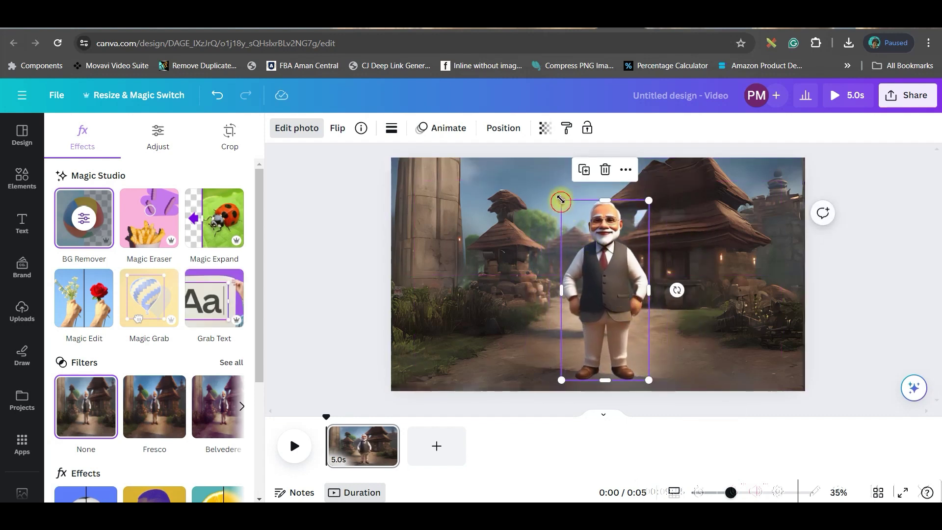
{"action": "mouse_move", "coordinate": [567, 211]}
{"action": "left_mouse_down"}
{"action": "mouse_move", "coordinate": [521, 172]}
{"action": "mouse_move", "coordinate": [540, 164]}
{"action": "left_mouse_up"}
{"action": "left_click_drag", "start_coordinate": [599, 256], "coordinate": [600, 268]}
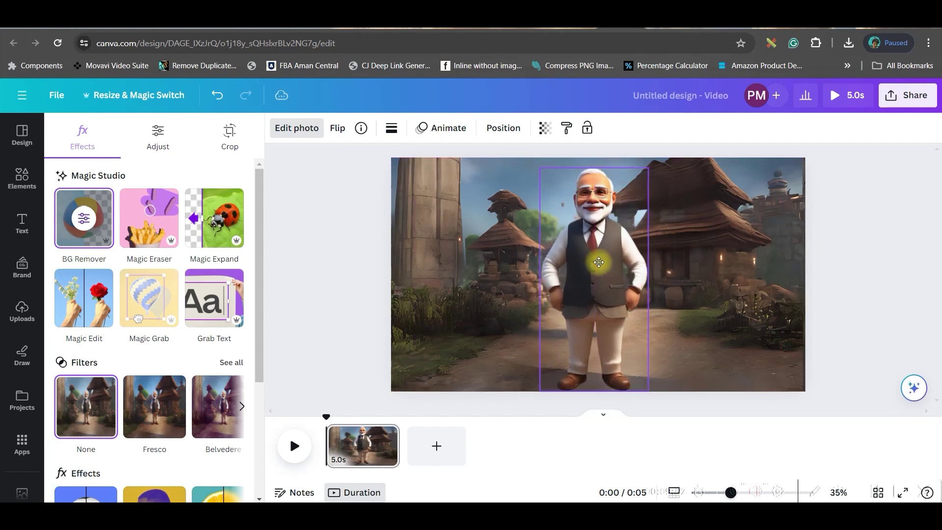
{"action": "left_click", "coordinate": [841, 267]}
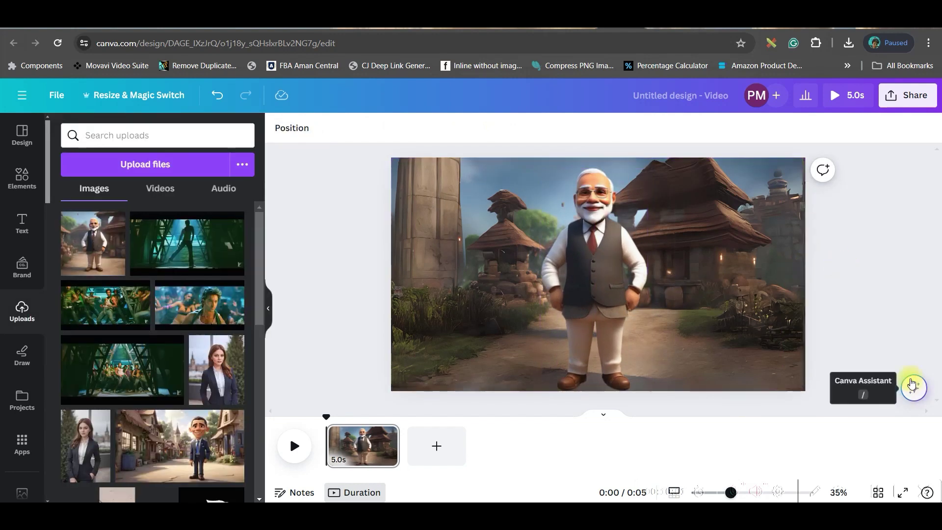
- Download the Modi village design as PNG instead of MP4 Video
{"action": "left_click", "coordinate": [903, 95]}
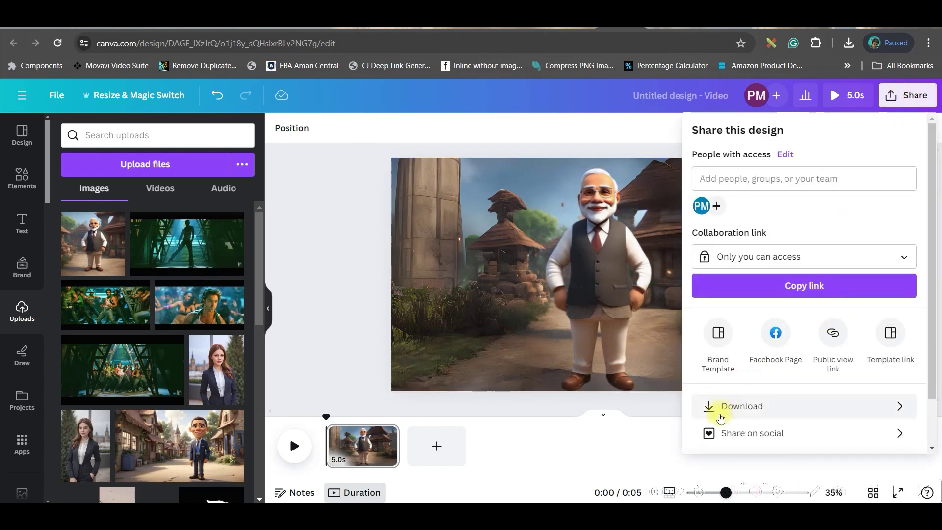
{"action": "left_click", "coordinate": [728, 409]}
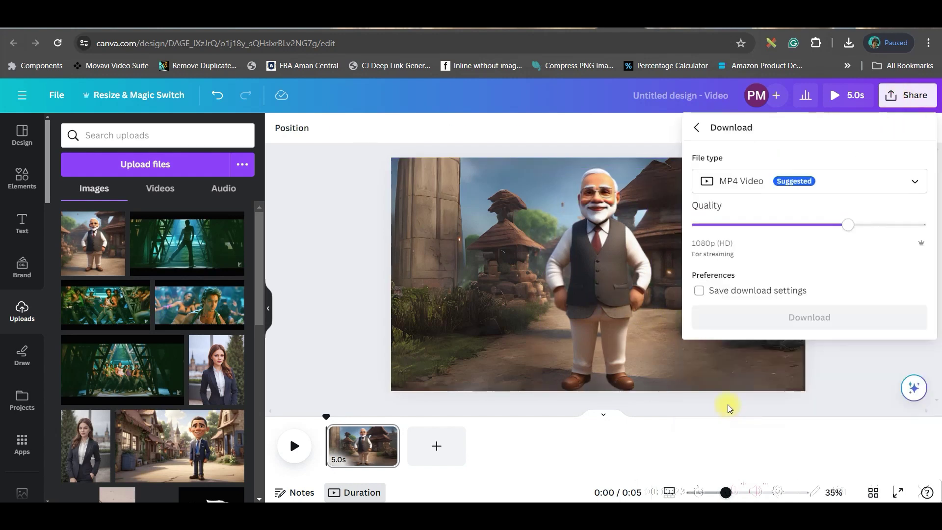
{"action": "left_click", "coordinate": [818, 182]}
{"action": "left_click", "coordinate": [805, 267]}
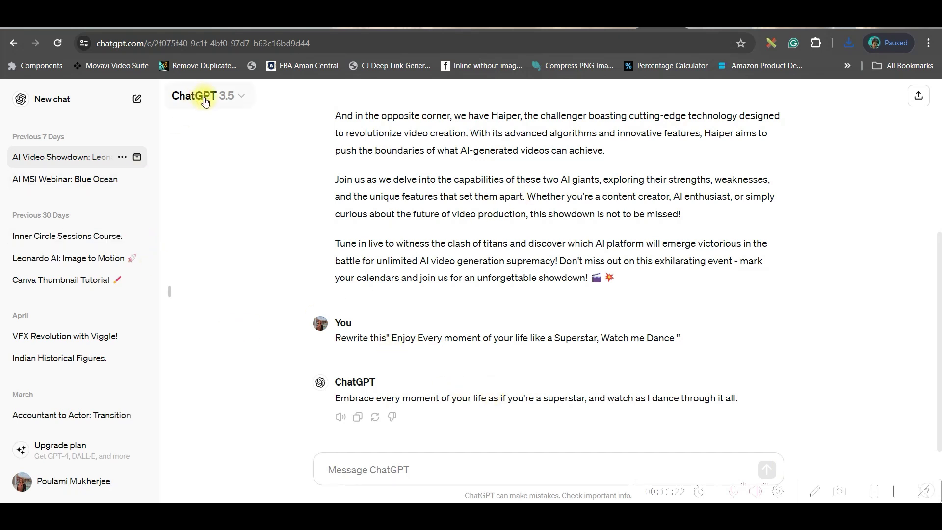
- Paste the rewrite prompt, select ChatGPT's superstar dance reply, and go back to Canva
{"action": "mouse_move", "coordinate": [535, 398]}
{"action": "mouse_move", "coordinate": [508, 342]}
{"action": "left_click", "coordinate": [368, 471]}
{"action": "type", "text": "Rewrite this\" Enjoy Every moment of your life like a Superstar, Watch me Dance \""}
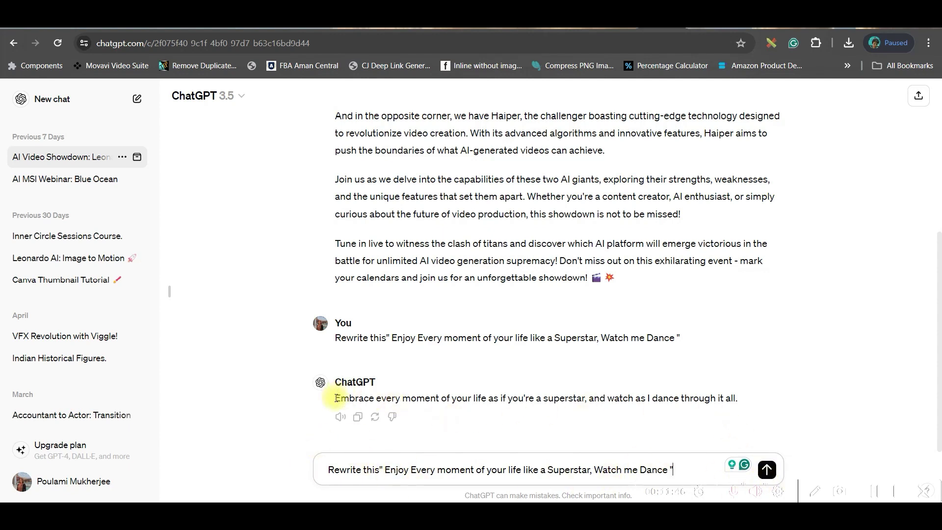
{"action": "left_click_drag", "start_coordinate": [335, 397], "coordinate": [507, 403]}
{"action": "left_click", "coordinate": [506, 402]}
{"action": "left_click_drag", "start_coordinate": [782, 406], "coordinate": [337, 396]}
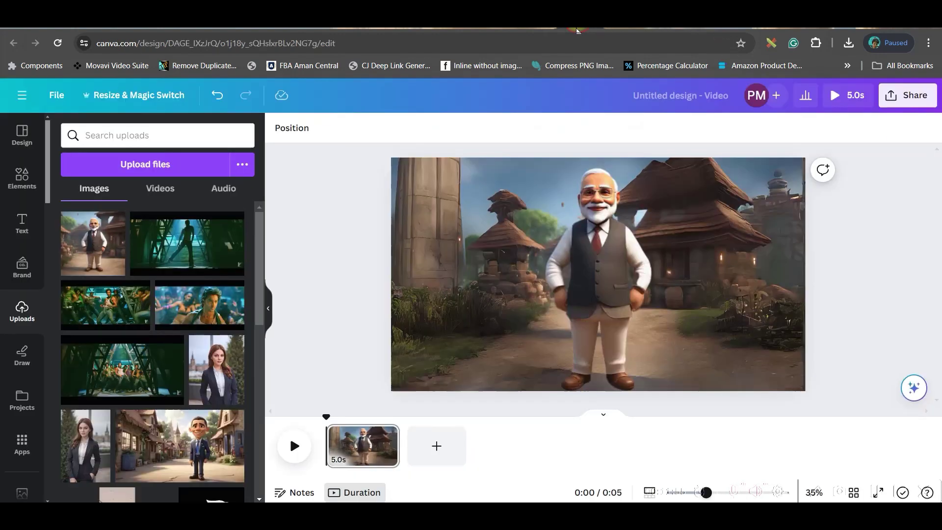
{"action": "left_click", "coordinate": [582, 29]}
{"action": "left_click", "coordinate": [619, 276]}
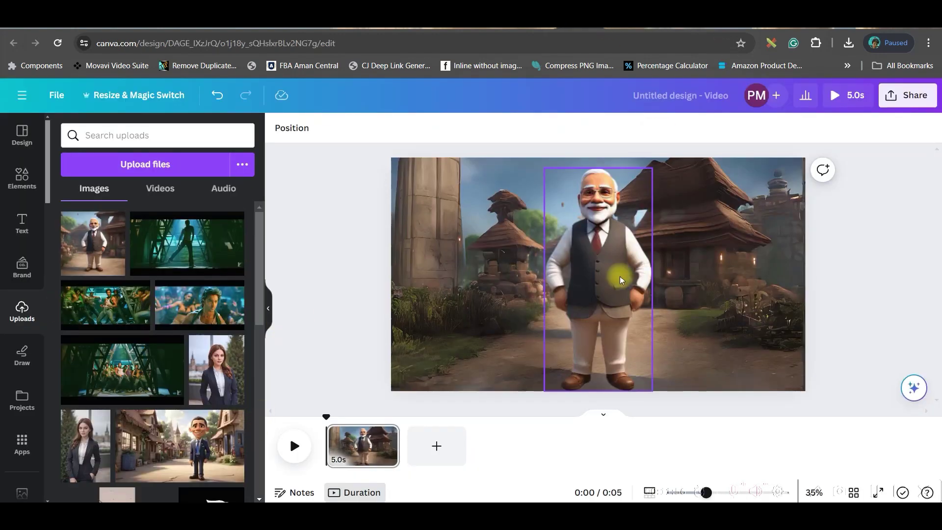
- Add a blank five-second second page and launch Lalamu Studio from Apps
{"action": "left_click", "coordinate": [435, 446]}
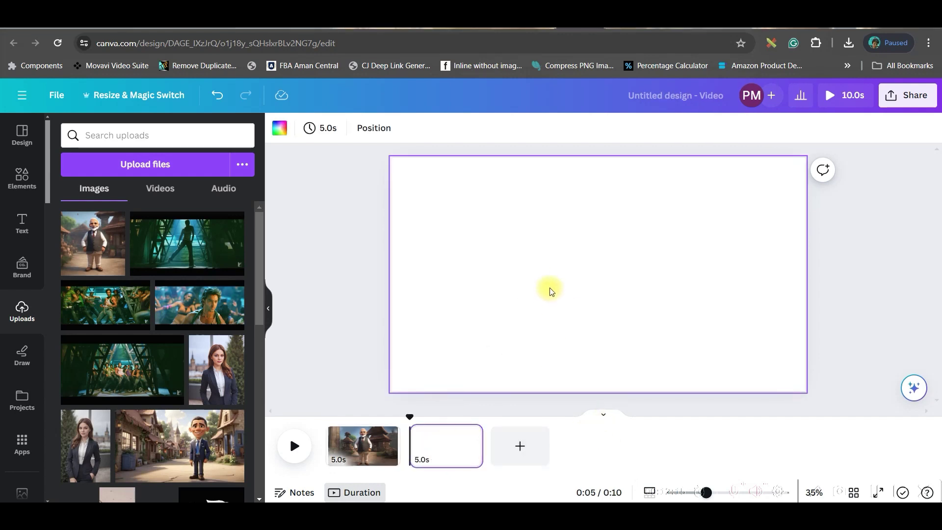
{"action": "left_click", "coordinate": [22, 443]}
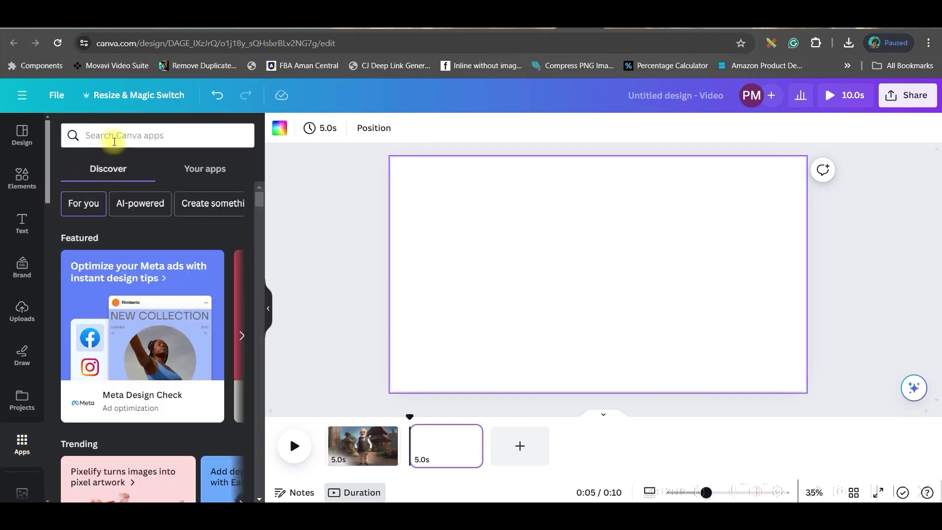
{"action": "left_click", "coordinate": [114, 141]}
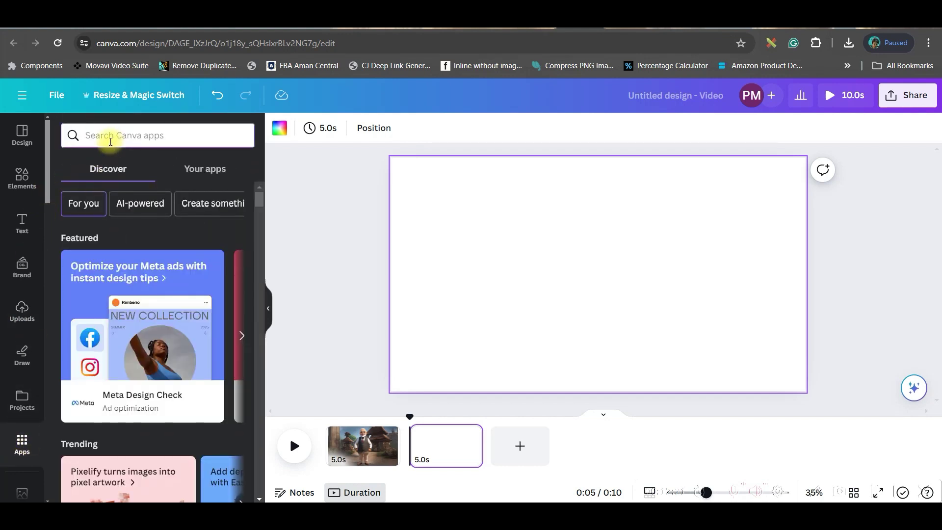
{"action": "type", "text": "Lalam"}
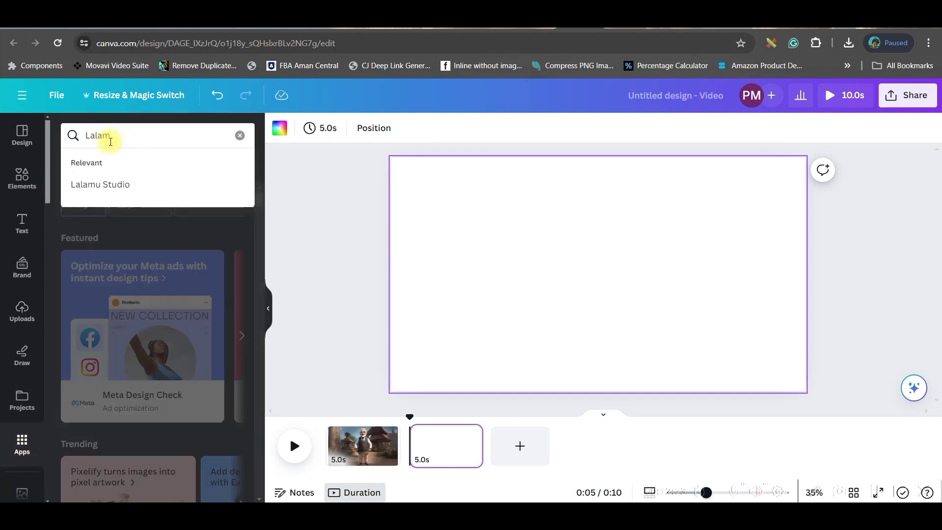
{"action": "left_click", "coordinate": [95, 185]}
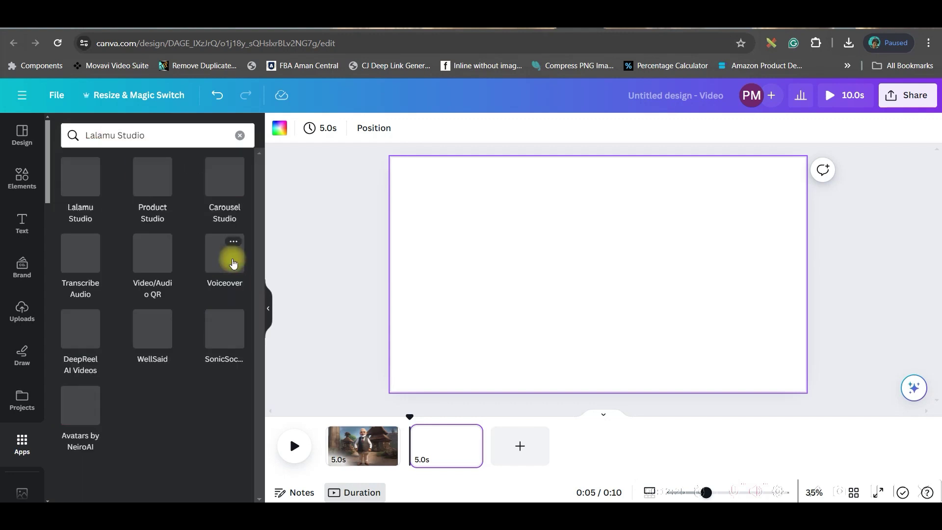
{"action": "left_click", "coordinate": [75, 175]}
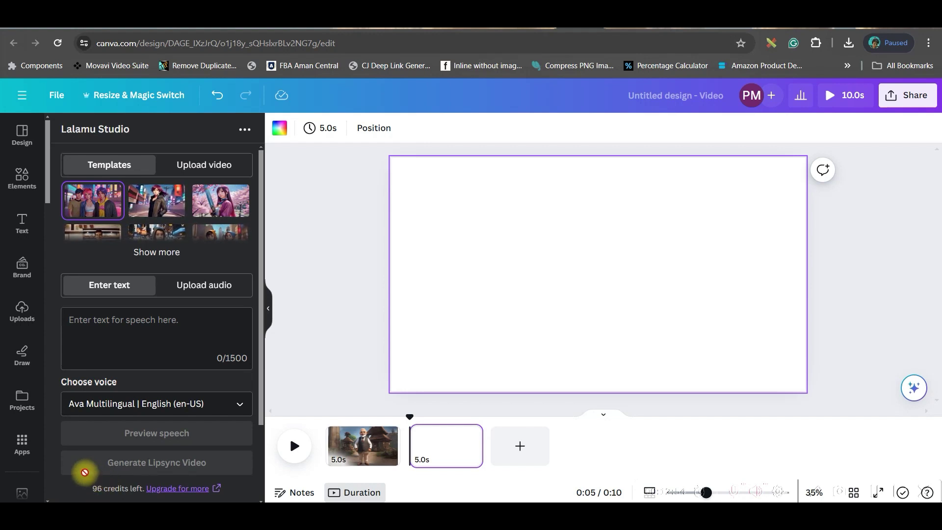
- Upload Untitled design (6).png from E:\ into Lalamu Studio as the source image
{"action": "left_click", "coordinate": [196, 164]}
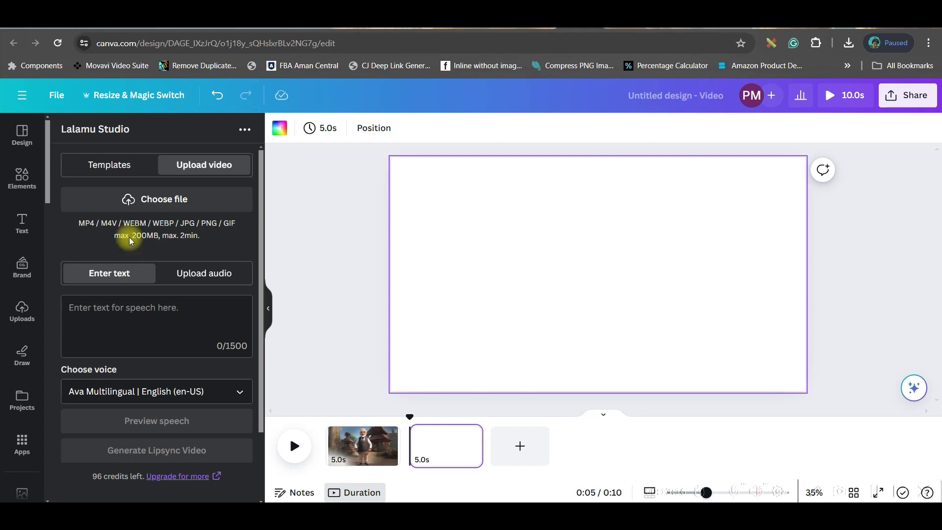
{"action": "left_click", "coordinate": [150, 199]}
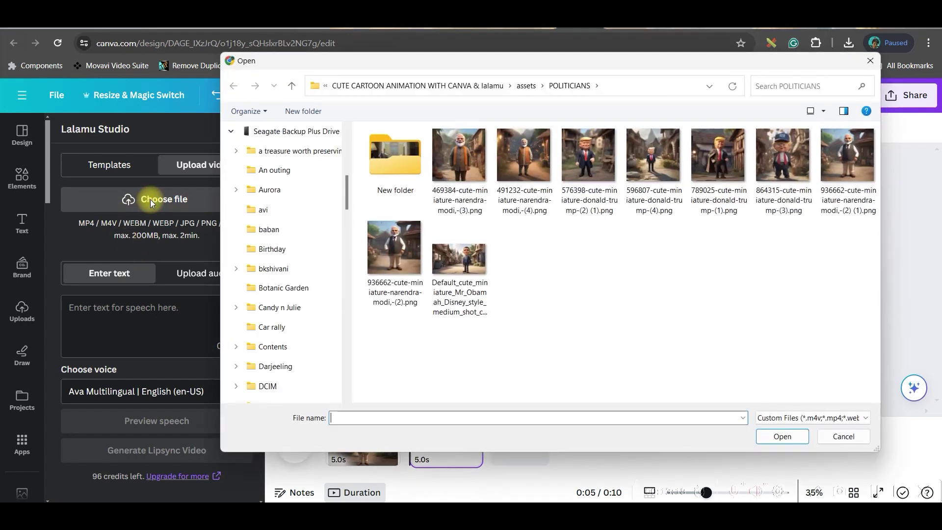
{"action": "left_click_drag", "start_coordinate": [344, 340], "coordinate": [347, 116]}
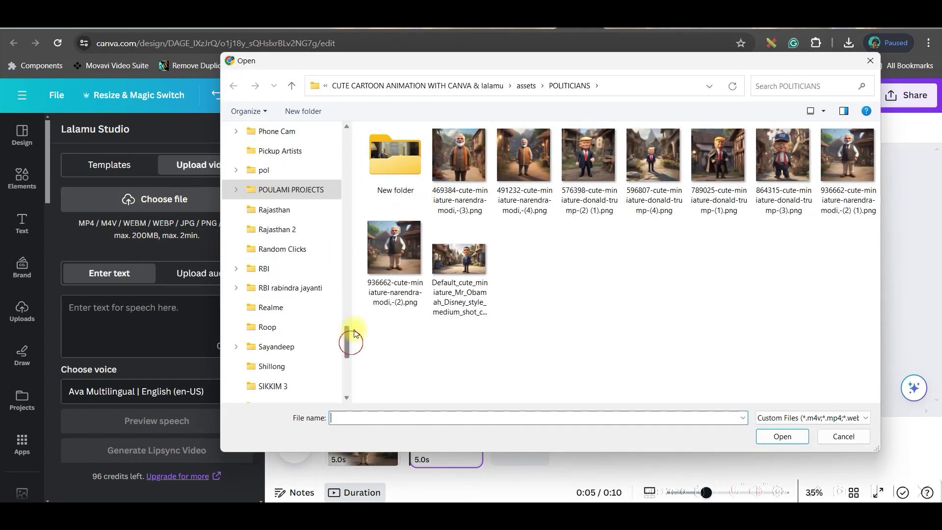
{"action": "left_click", "coordinate": [304, 211]}
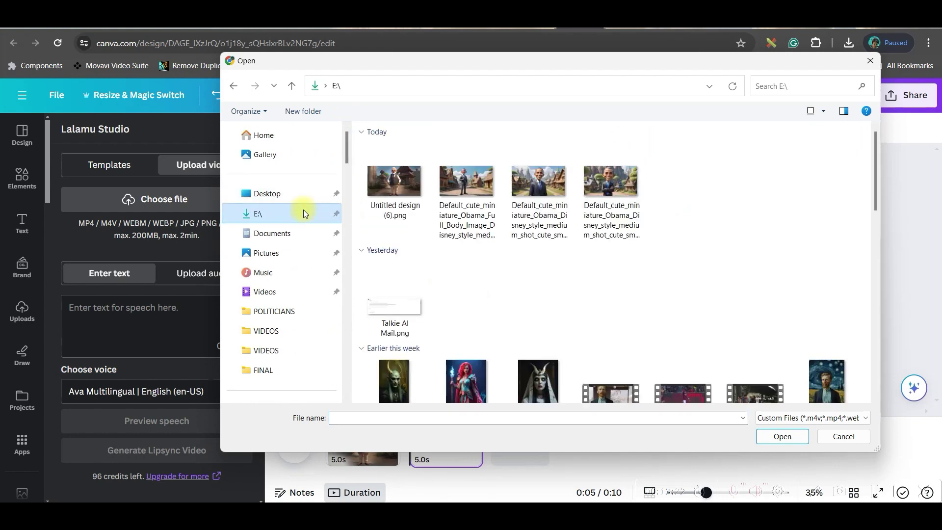
{"action": "left_click", "coordinate": [397, 180]}
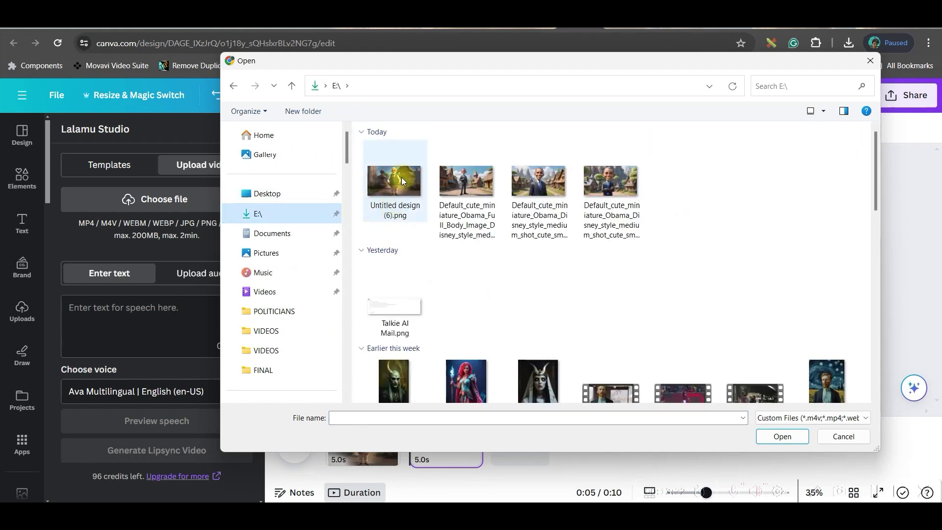
{"action": "left_click", "coordinate": [786, 436]}
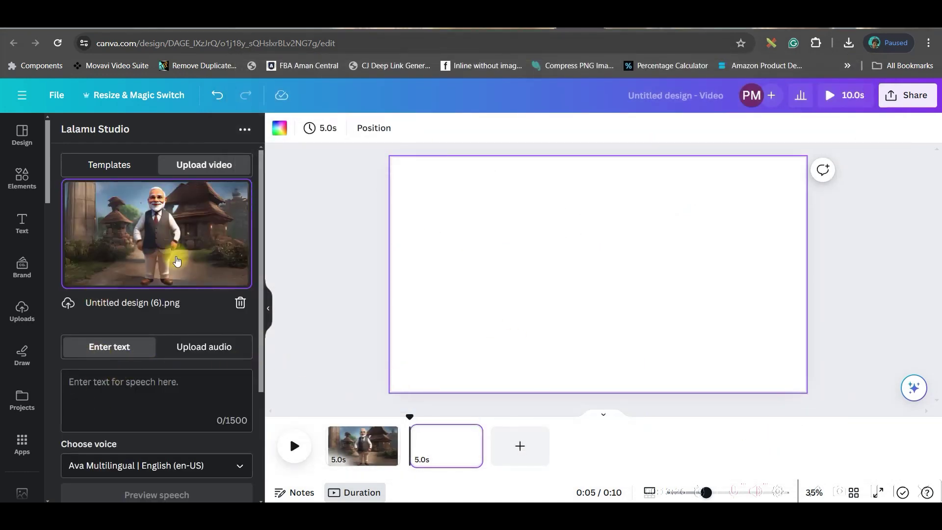
- Paste the rewritten superstar line as speech text, removing the leading blank line
{"action": "left_click", "coordinate": [116, 386]}
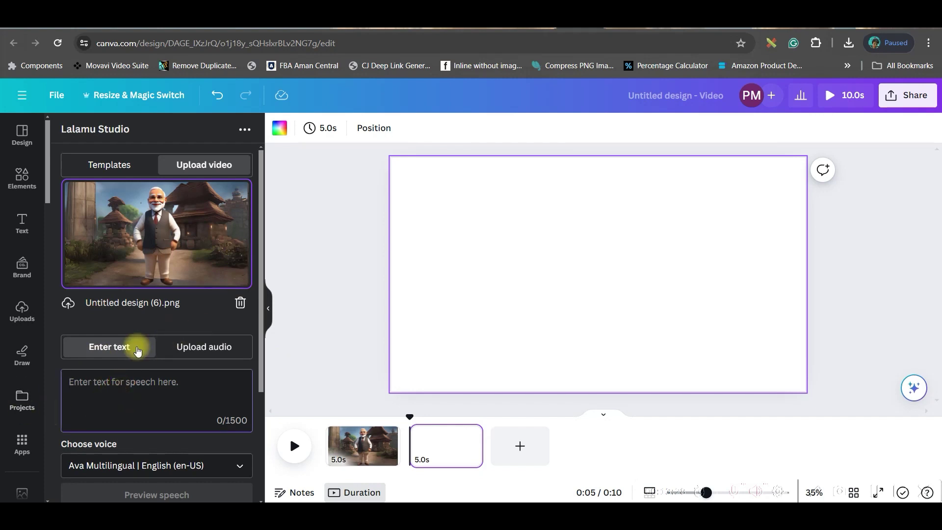
{"action": "scroll", "coordinate": [154, 387], "scroll_direction": "down", "scroll_amount": 3}
{"action": "left_click", "coordinate": [205, 225]}
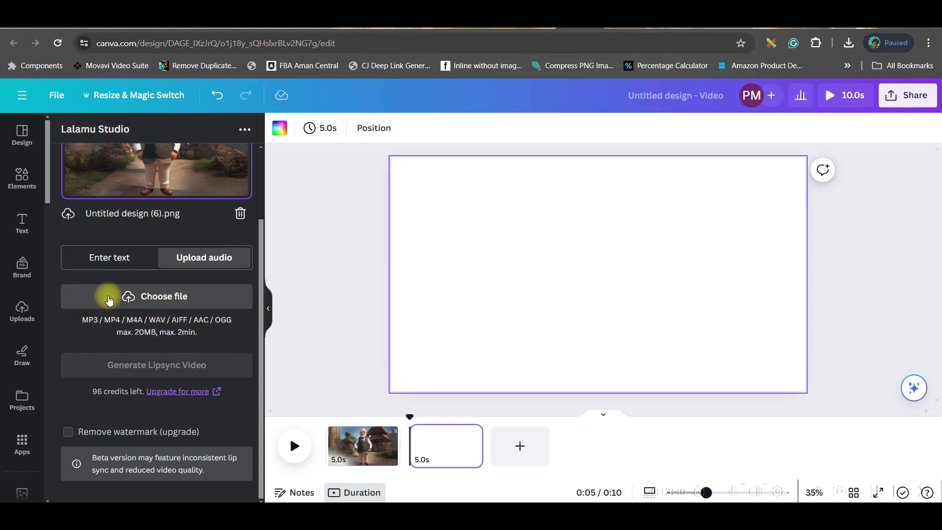
{"action": "left_click", "coordinate": [109, 256]}
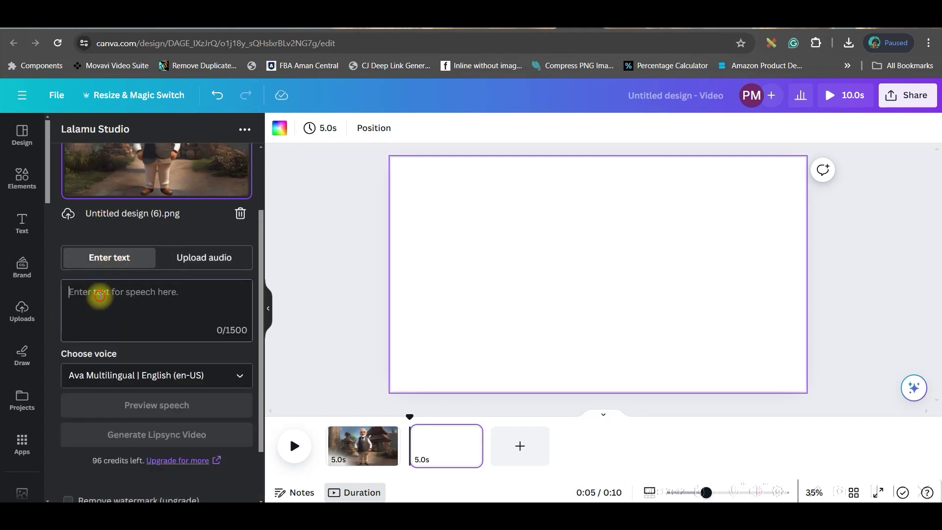
{"action": "type", "text": "Embrace every moment of your life as if you're a superstar, and watch as I dance through it all."}
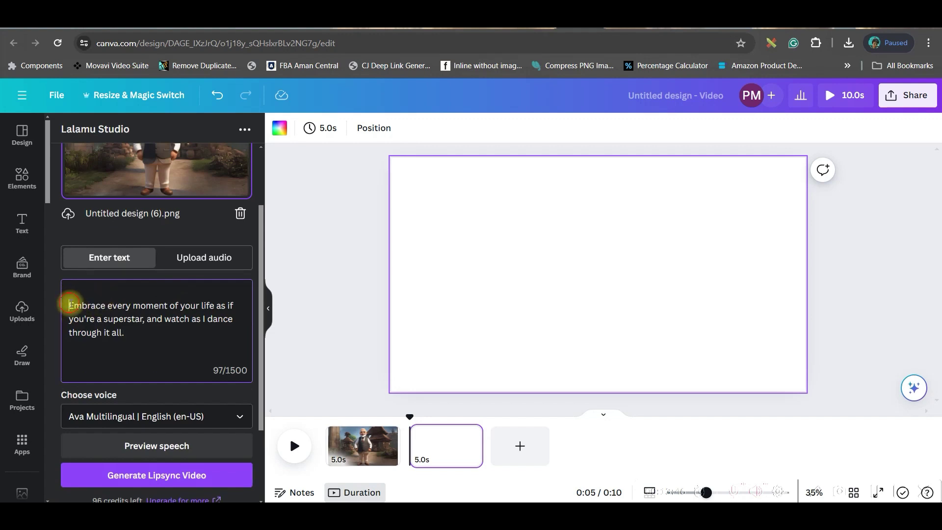
{"action": "key", "text": "BackSpace"}
{"action": "scroll", "coordinate": [87, 245], "scroll_direction": "down", "scroll_amount": 2}
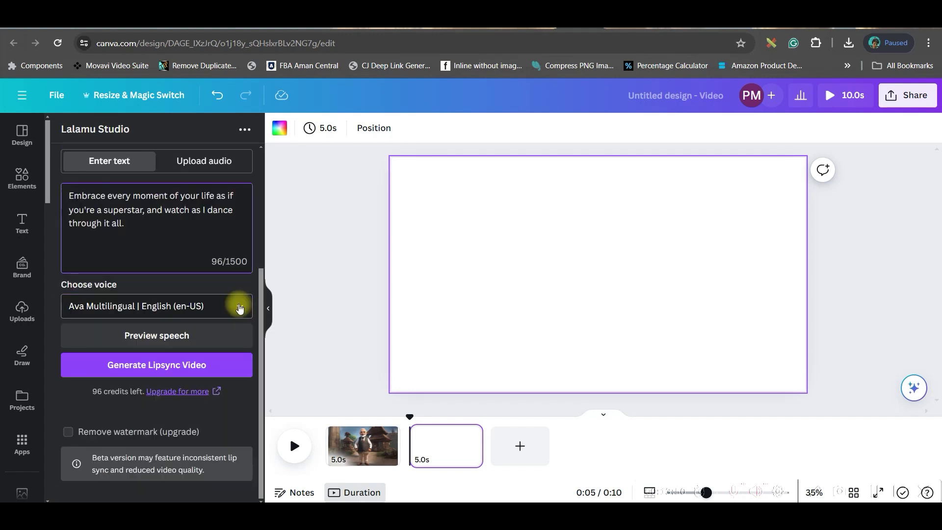
- Choose the Andrew Multilingual voice, preview the speech, and generate the lip-sync video
{"action": "left_click", "coordinate": [237, 307]}
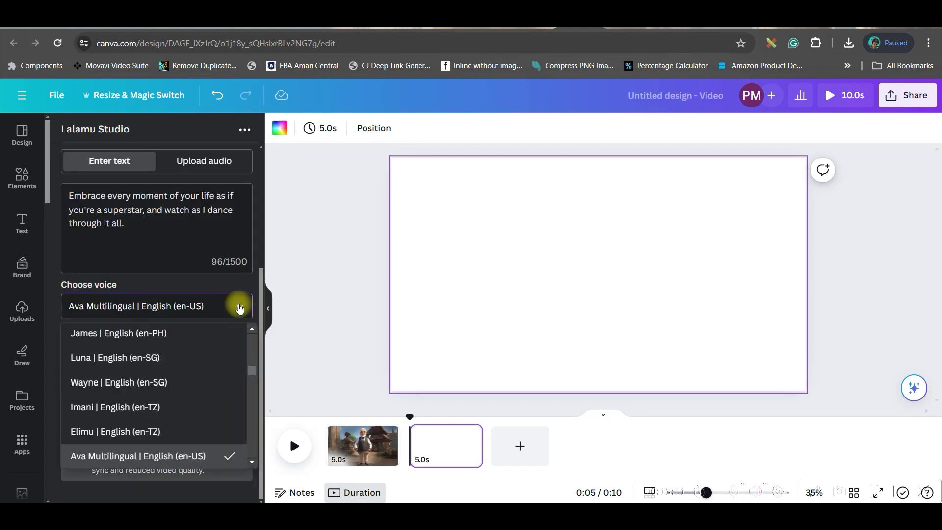
{"action": "scroll", "coordinate": [158, 359], "scroll_direction": "down", "scroll_amount": 3}
{"action": "left_click", "coordinate": [154, 361]}
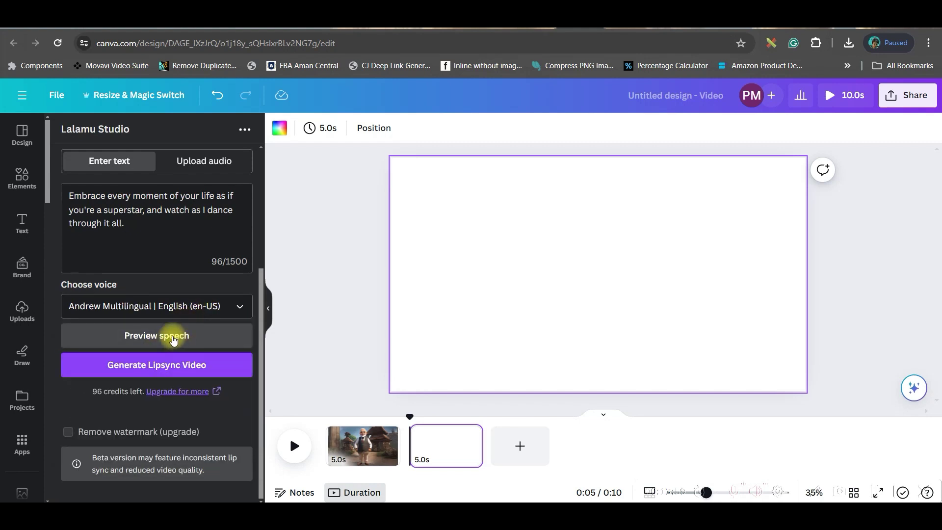
{"action": "left_click", "coordinate": [172, 337]}
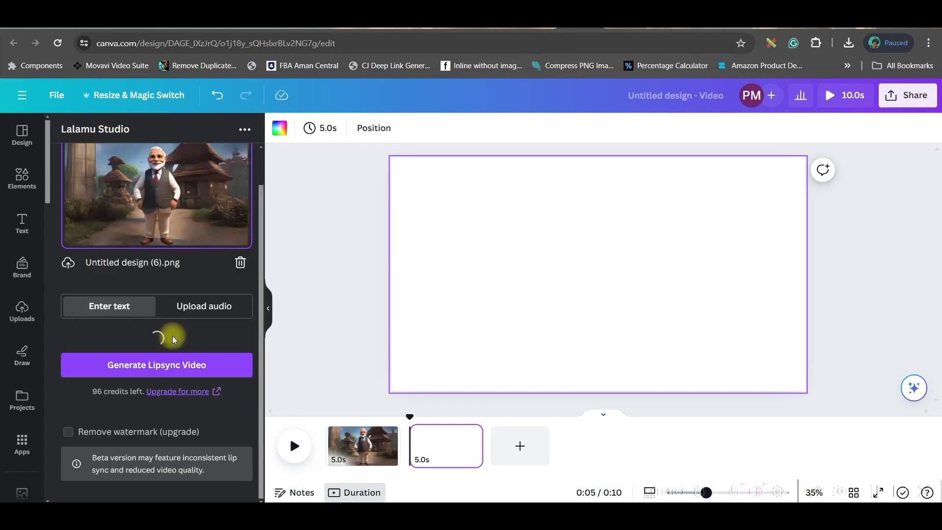
{"action": "left_click", "coordinate": [149, 365]}
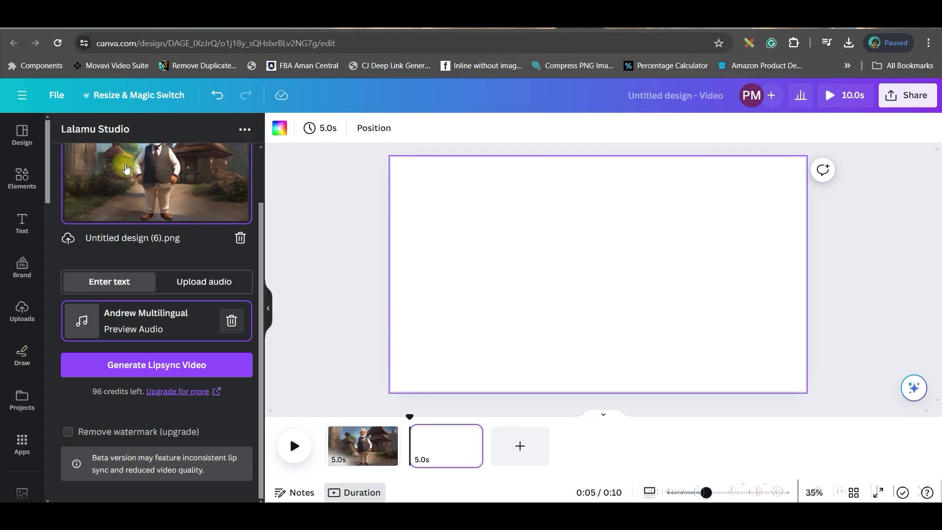
- Add the Lalamu lip-sync video to page 2 and set it as the background
{"action": "left_click", "coordinate": [164, 374]}
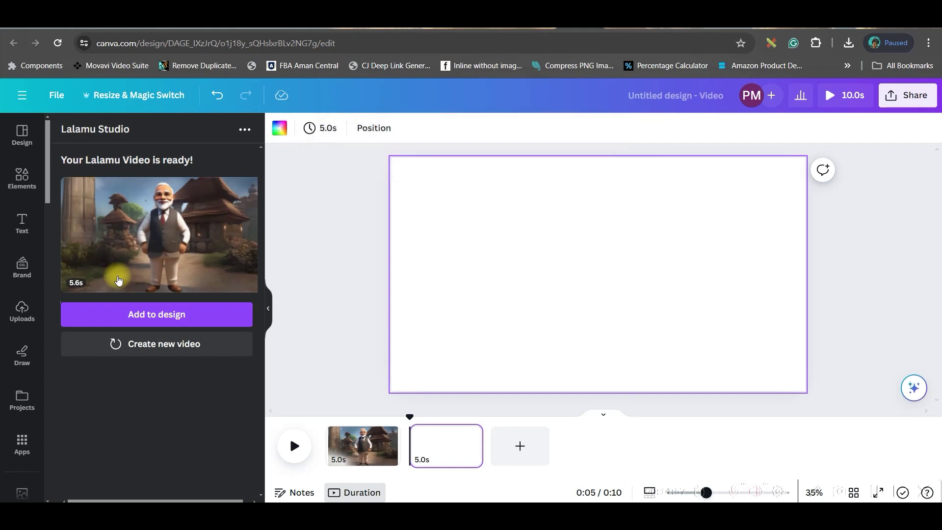
{"action": "left_click", "coordinate": [114, 316]}
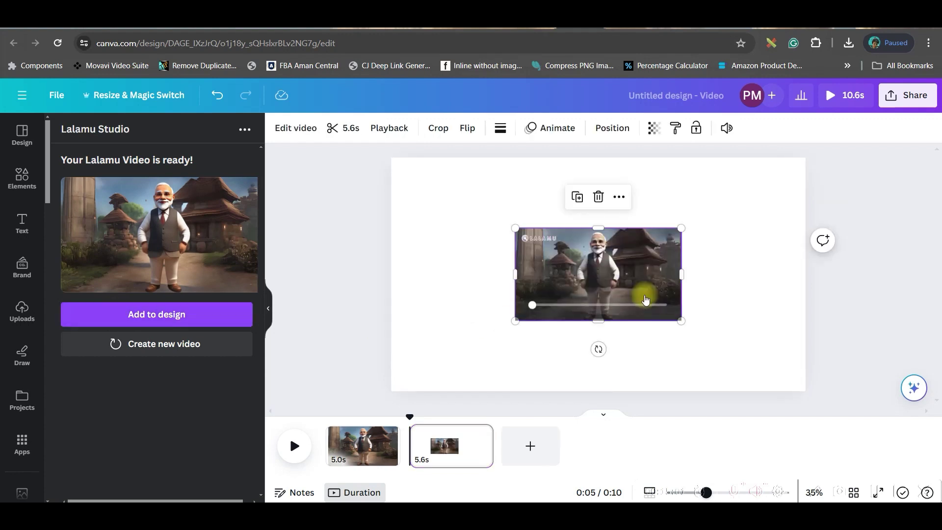
{"action": "left_click", "coordinate": [600, 276]}
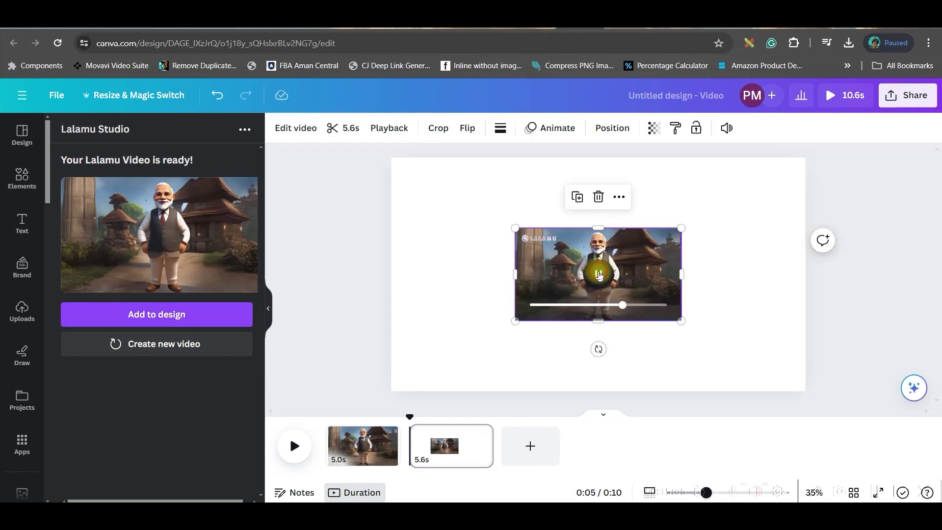
{"action": "right_click", "coordinate": [548, 271]}
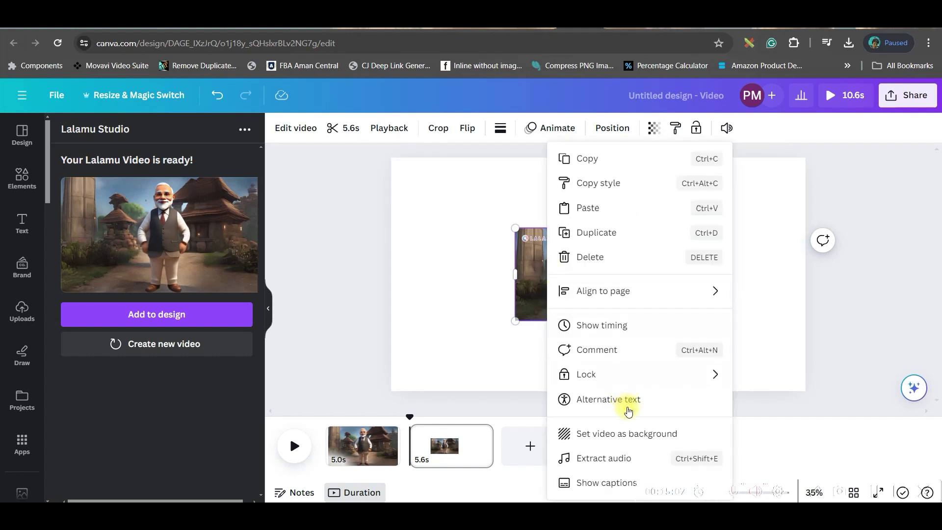
{"action": "left_click", "coordinate": [614, 440]}
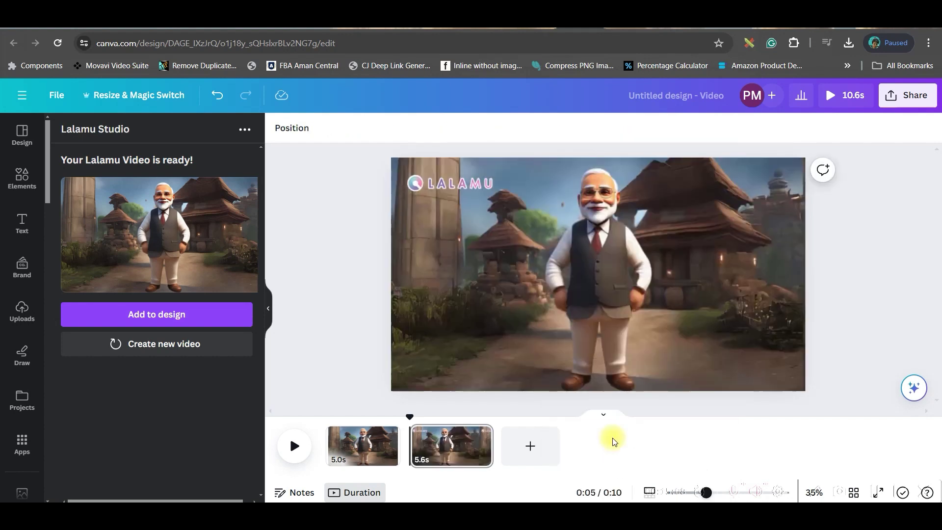
- Give the page-two background video the Solar filter from the full filter list
{"action": "left_click", "coordinate": [618, 270]}
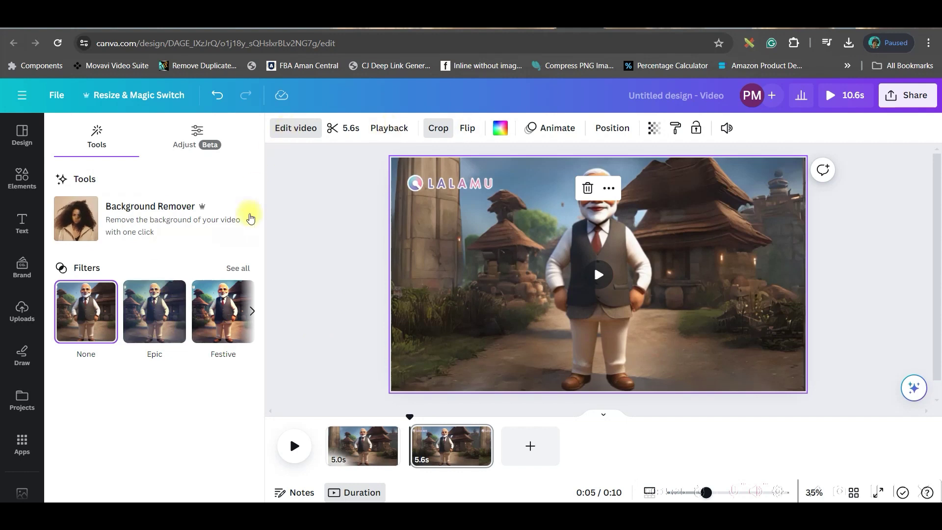
{"action": "left_click", "coordinate": [238, 268]}
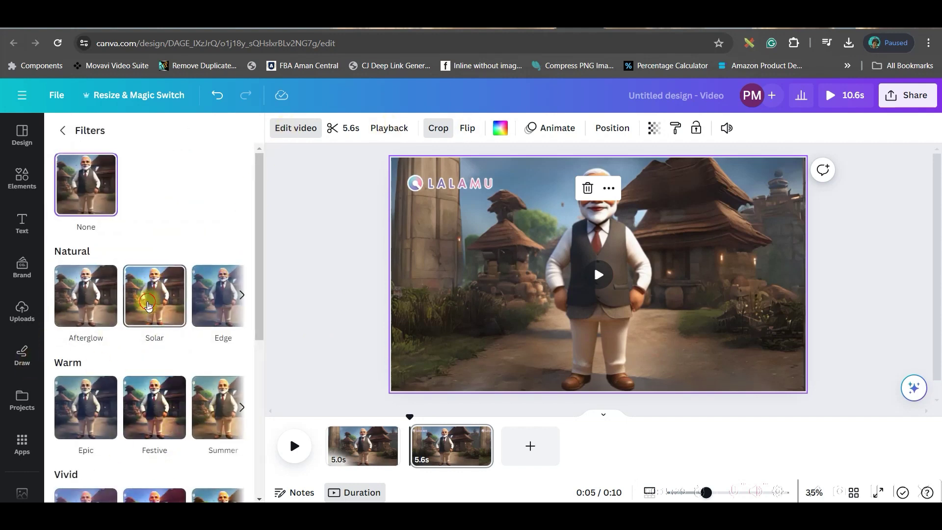
{"action": "left_click", "coordinate": [147, 317]}
{"action": "left_click", "coordinate": [883, 312]}
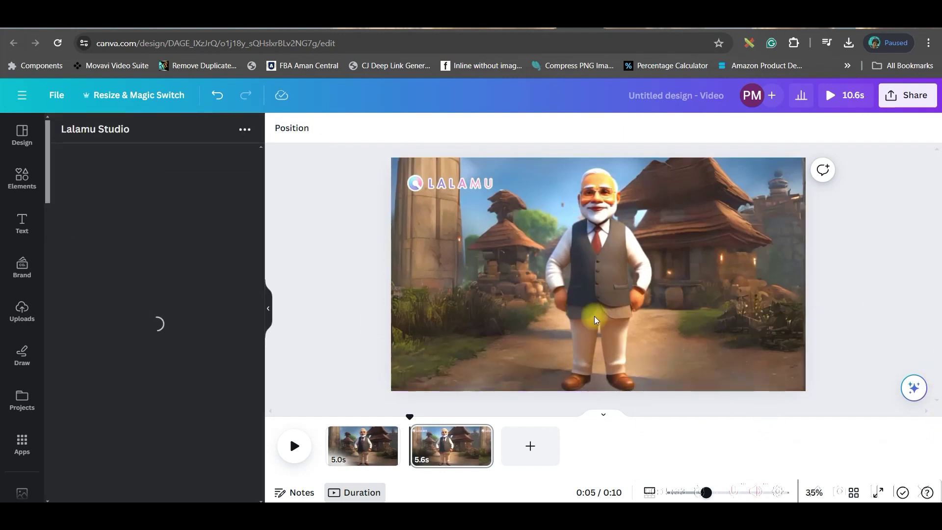
- Download only page 2 of the Canva design as an MP4 video
{"action": "left_click", "coordinate": [900, 98]}
{"action": "left_click", "coordinate": [733, 406]}
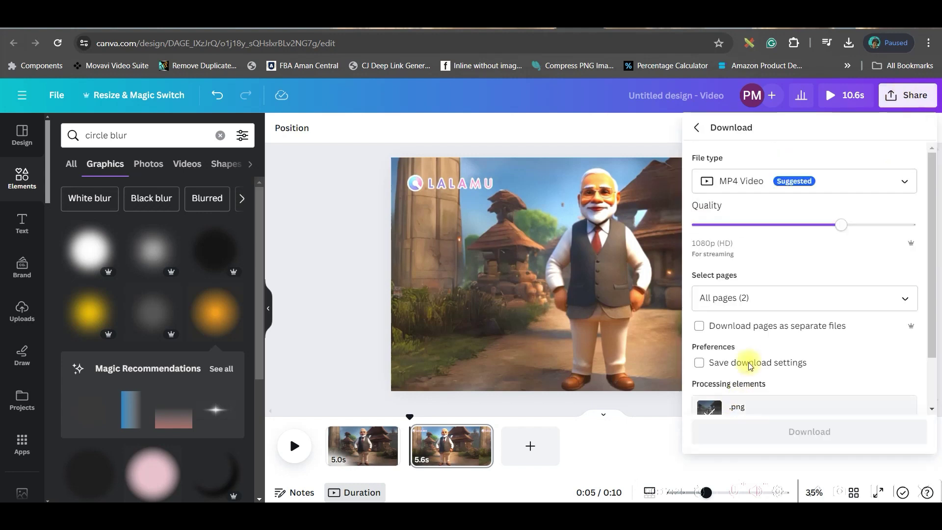
{"action": "left_click", "coordinate": [904, 298]}
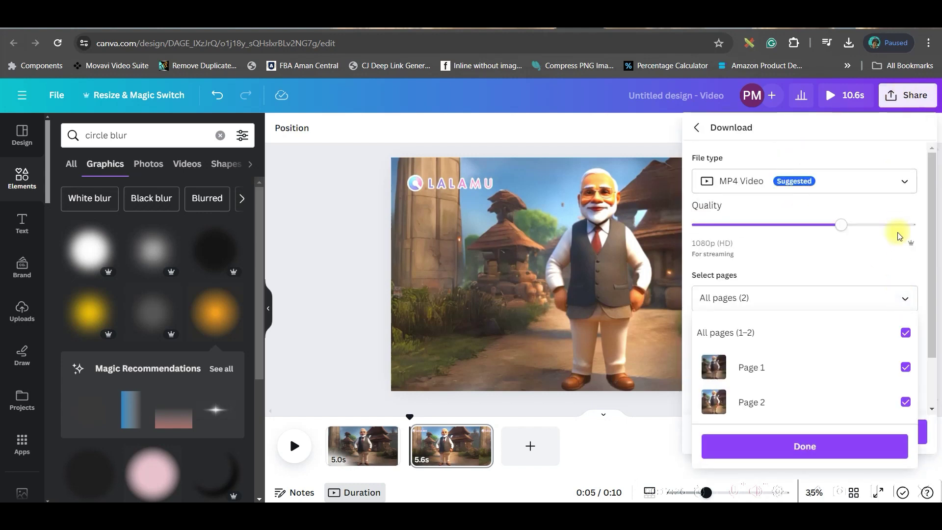
{"action": "left_click", "coordinate": [906, 333]}
{"action": "left_click", "coordinate": [905, 403]}
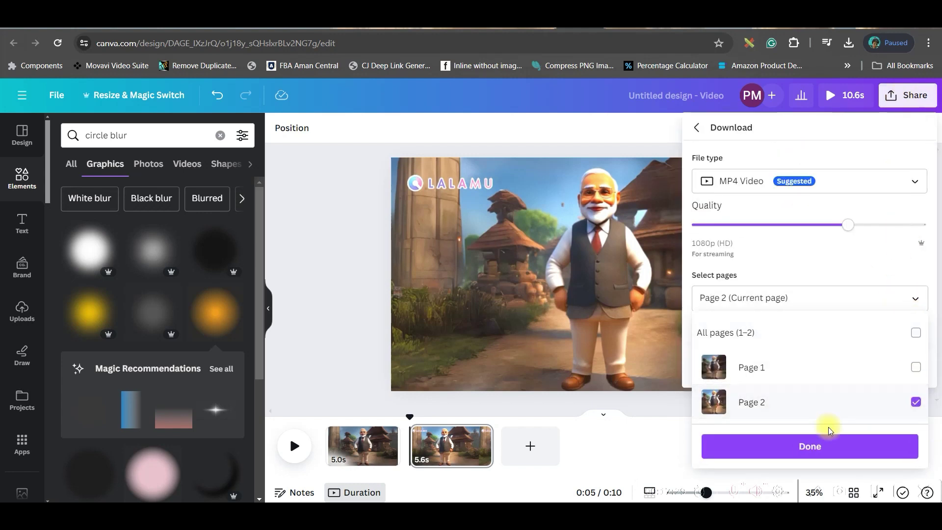
{"action": "left_click", "coordinate": [842, 450]}
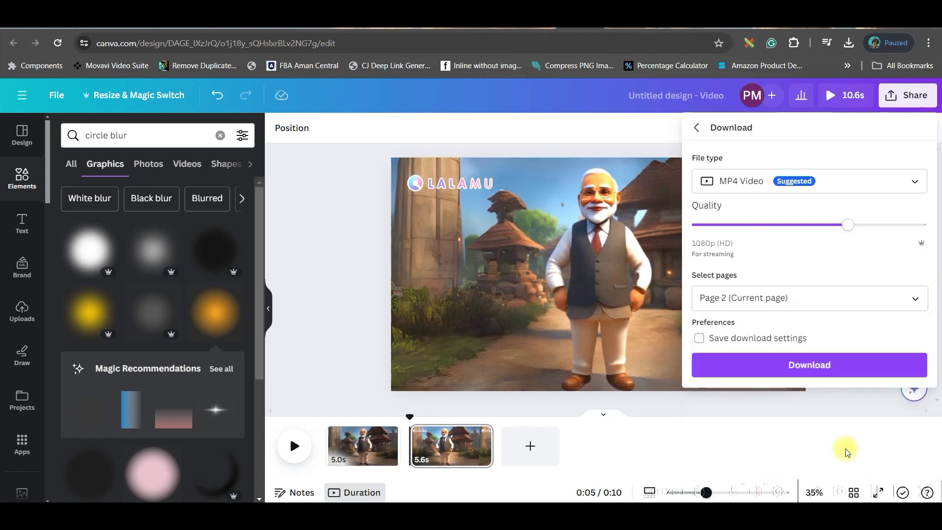
{"action": "left_click", "coordinate": [851, 365]}
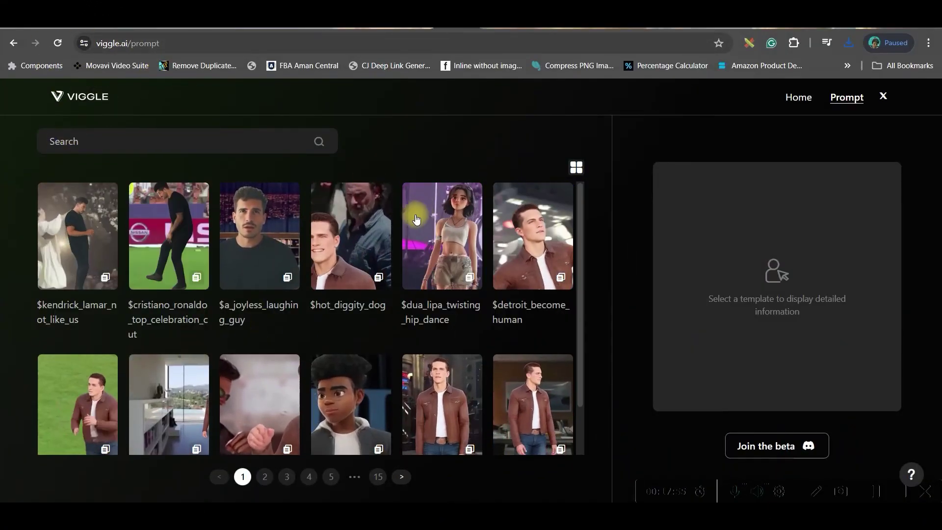
- Go from Viggle's home page to its Discord invite and accept it
{"action": "left_click", "coordinate": [797, 97]}
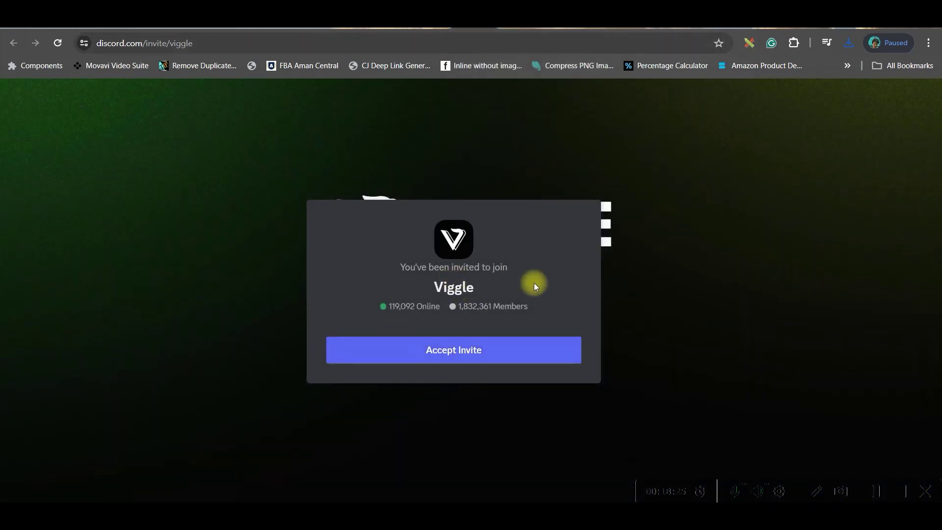
{"action": "left_click", "coordinate": [487, 31]}
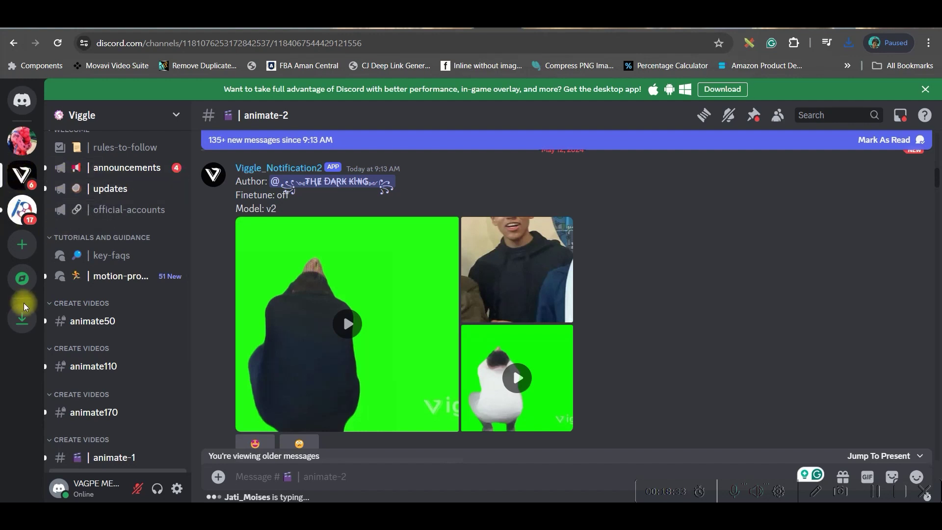
{"action": "scroll", "coordinate": [98, 371], "scroll_direction": "down", "scroll_amount": 4}
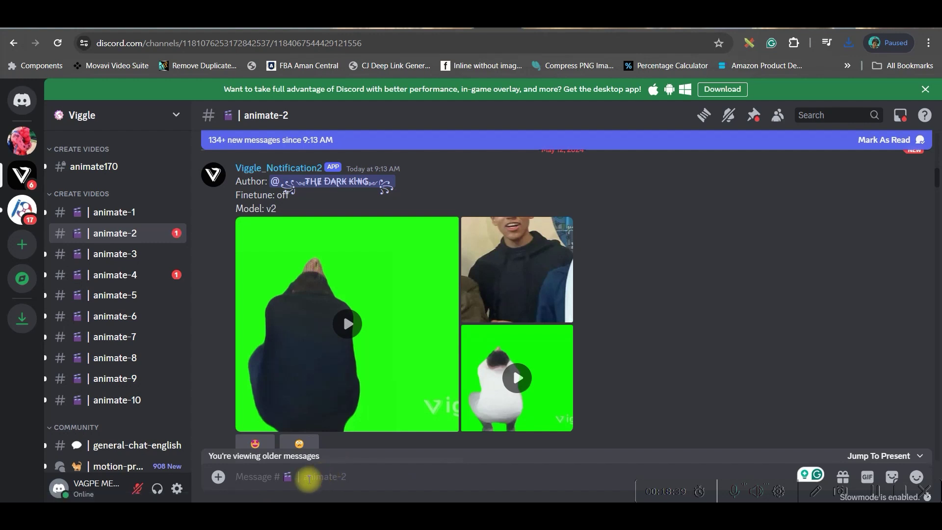
{"action": "type", "text": "/"}
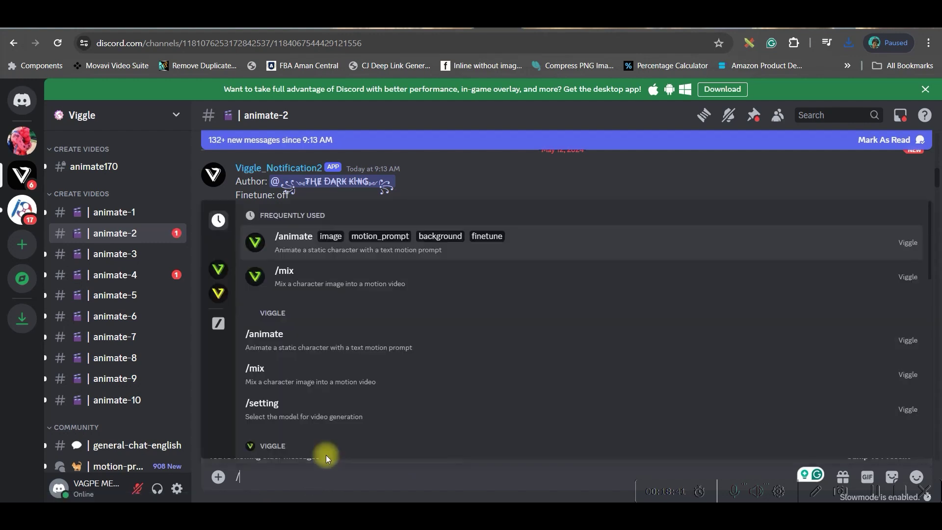
{"action": "type", "text": "a"}
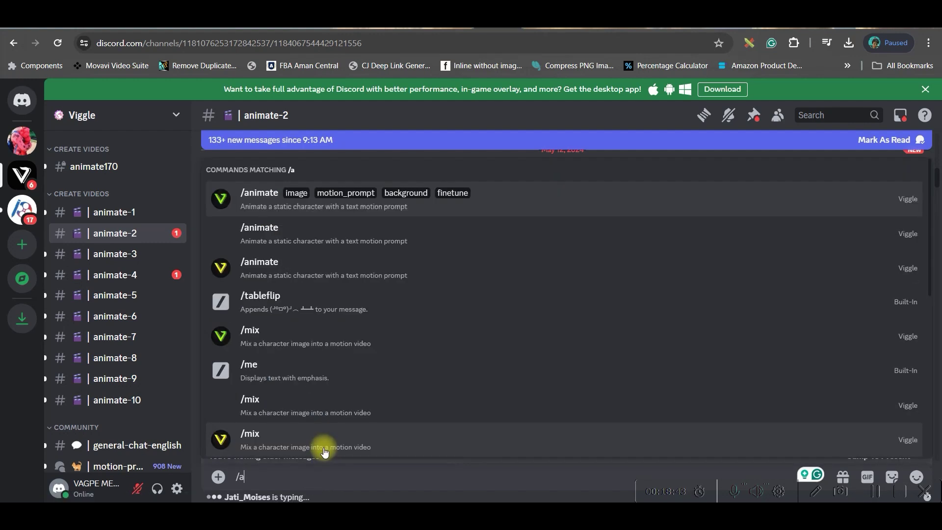
{"action": "type", "text": "nimate"}
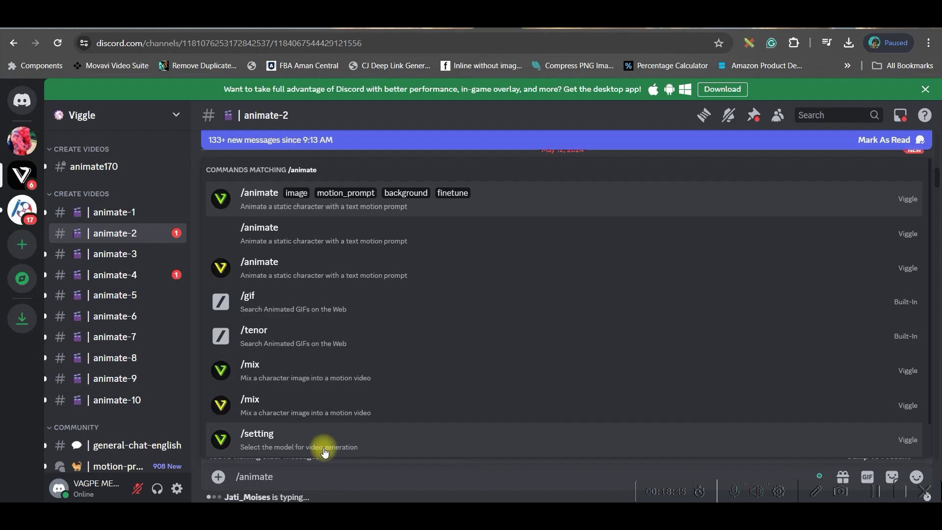
- Start Viggle's /animate command with Untitled design (6).png attached as the character image
{"action": "left_click", "coordinate": [356, 200]}
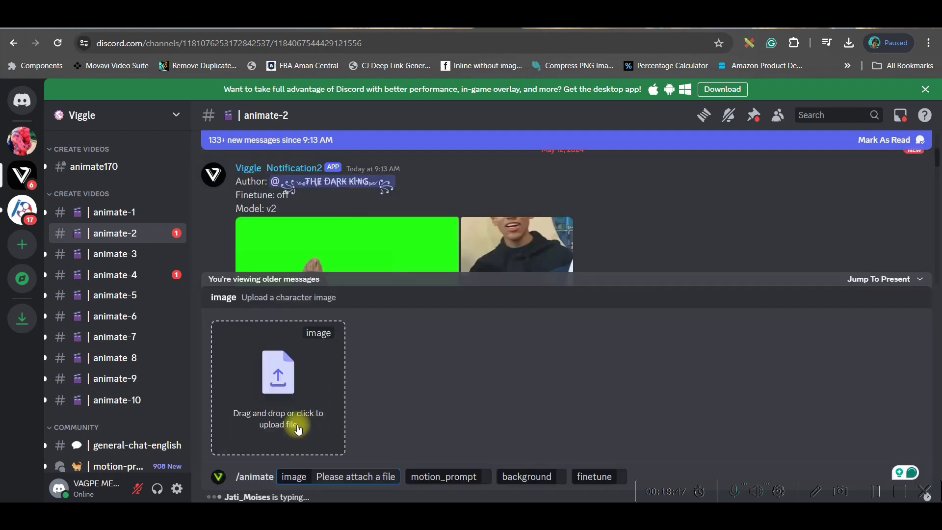
{"action": "left_click", "coordinate": [279, 388]}
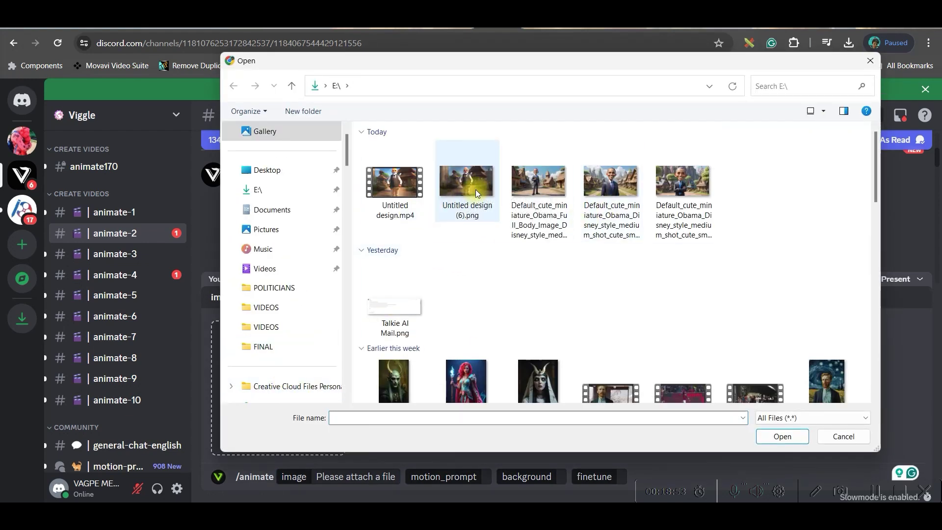
{"action": "left_click", "coordinate": [474, 189]}
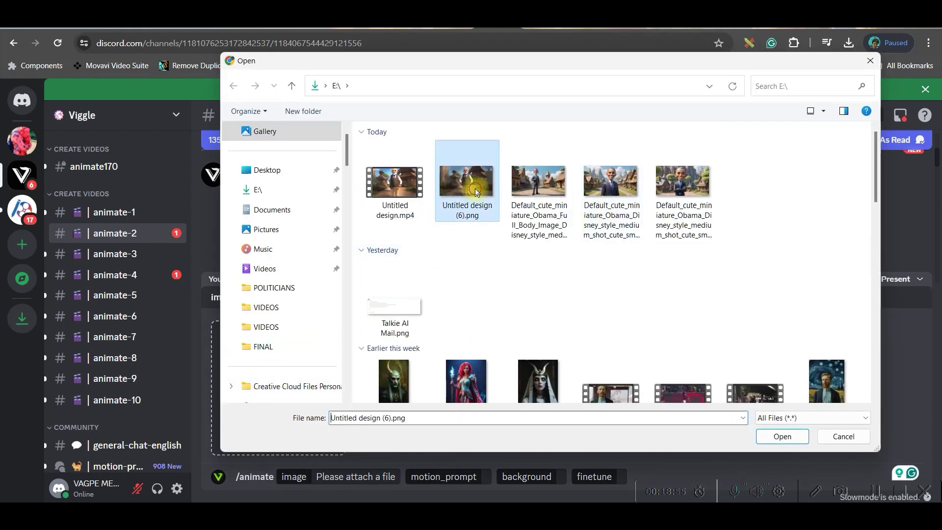
{"action": "left_click", "coordinate": [782, 437]}
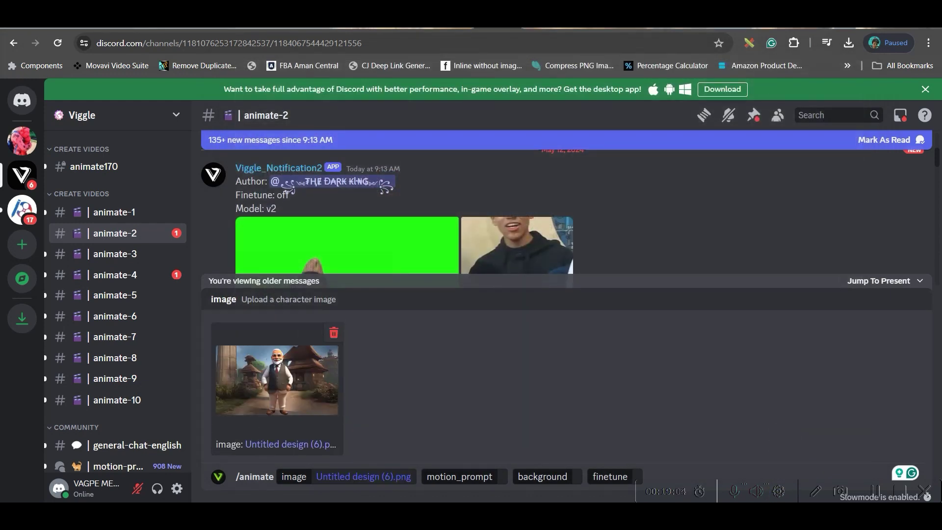
{"action": "left_click", "coordinate": [505, 475]}
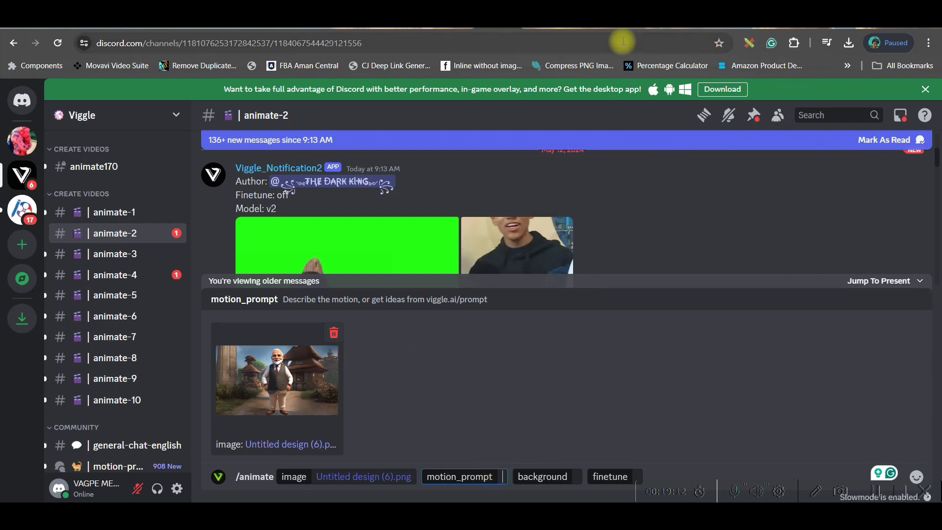
- Open Viggle's motion prompt template gallery and browse through its pages
{"action": "left_click", "coordinate": [453, 29]}
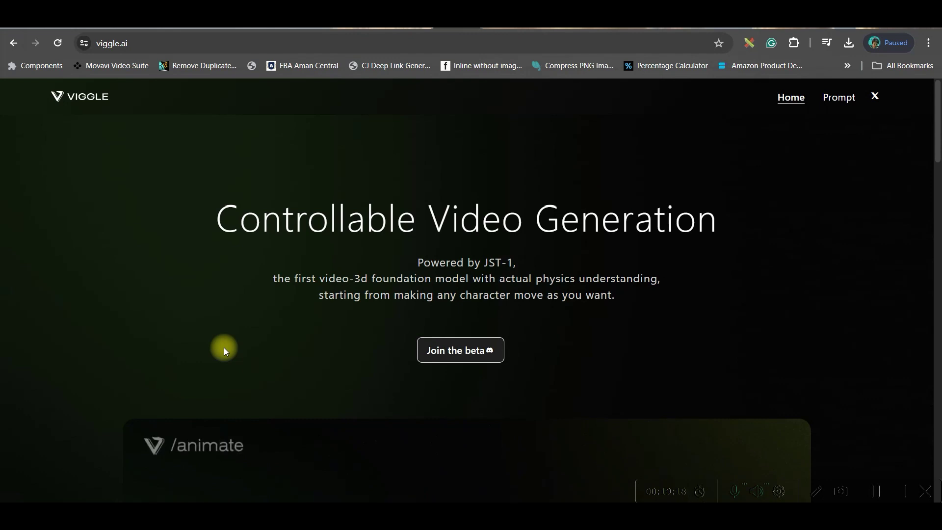
{"action": "left_click", "coordinate": [846, 103]}
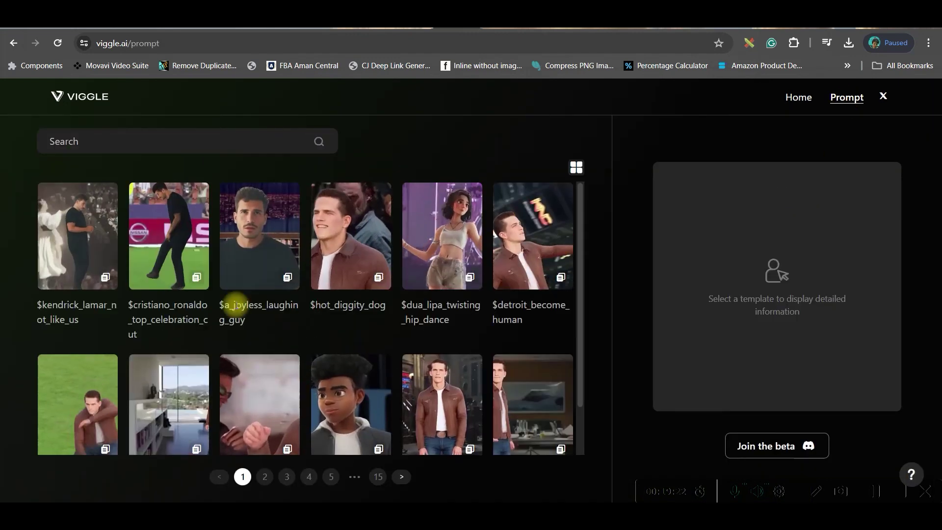
{"action": "scroll", "coordinate": [205, 293], "scroll_direction": "down", "scroll_amount": 2}
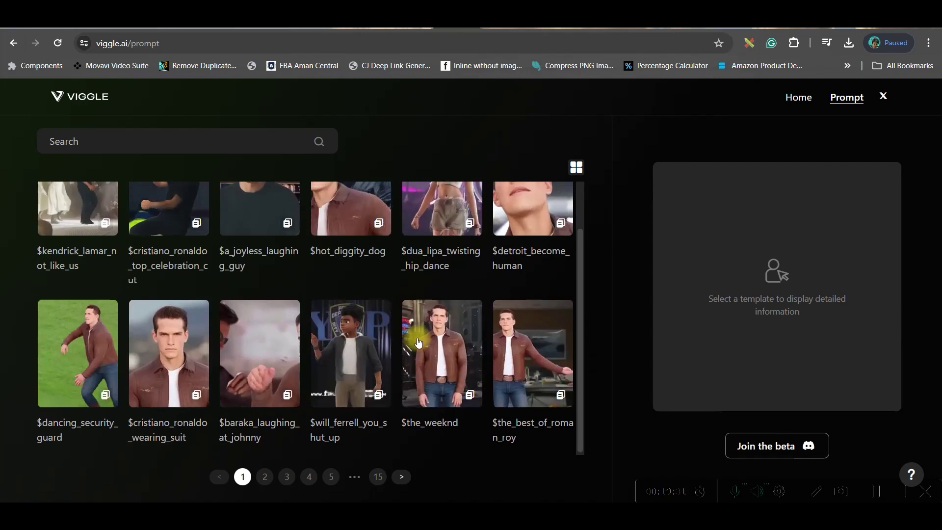
{"action": "scroll", "coordinate": [398, 412], "scroll_direction": "up", "scroll_amount": 2}
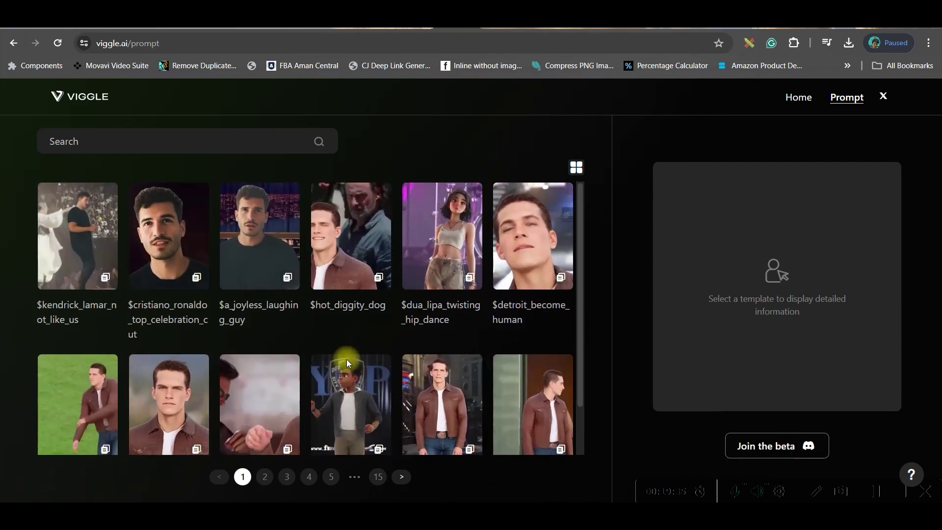
{"action": "scroll", "coordinate": [324, 427], "scroll_direction": "down", "scroll_amount": 1}
{"action": "left_click", "coordinate": [265, 477]}
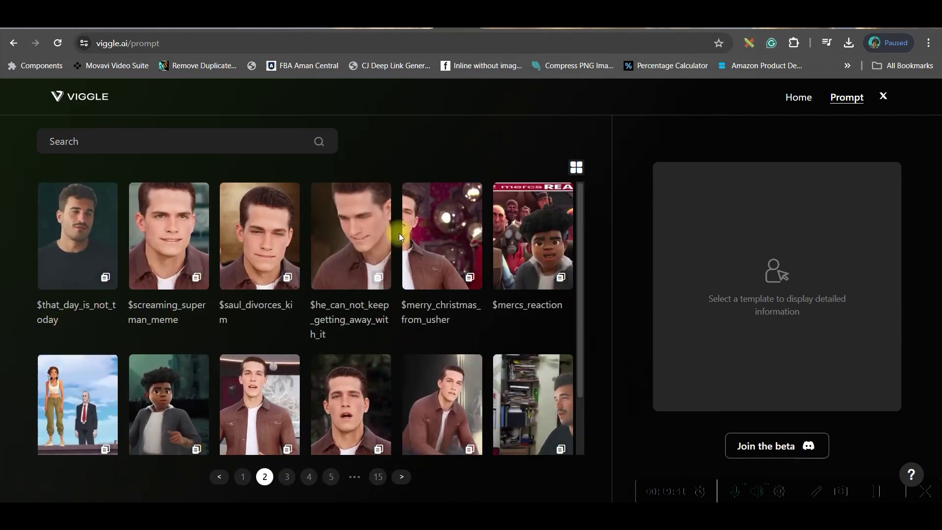
{"action": "left_click", "coordinate": [287, 476]}
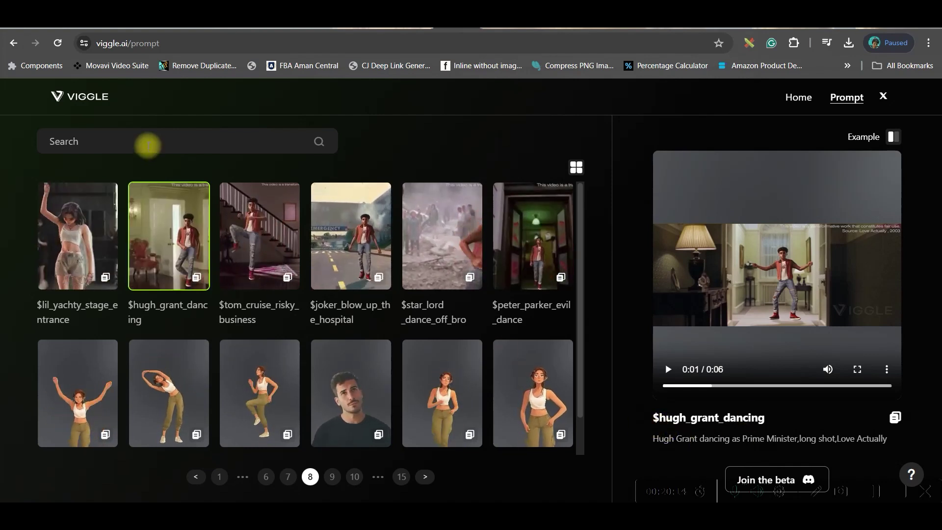
- Search for the $hugh_grant_dancing template and copy its prompt
{"action": "left_click", "coordinate": [145, 147]}
{"action": "type", "text": "$"}
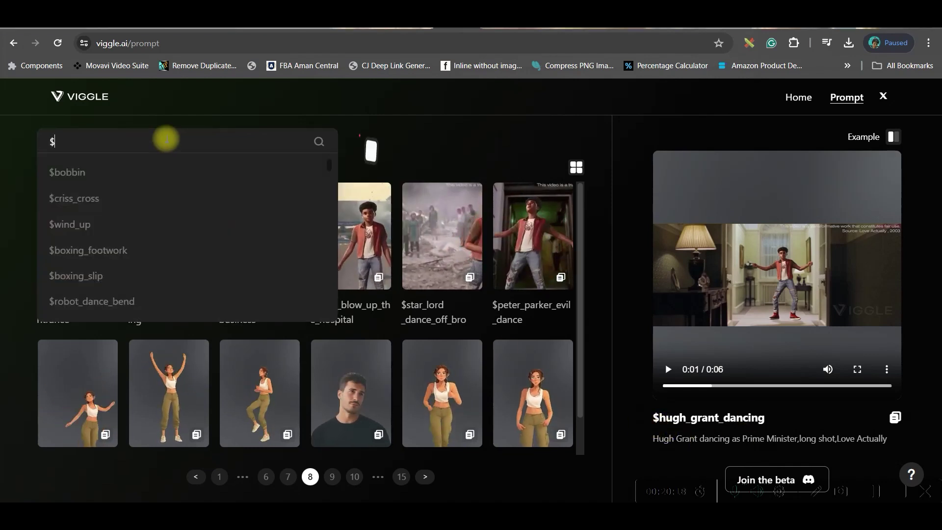
{"action": "type", "text": "hug"}
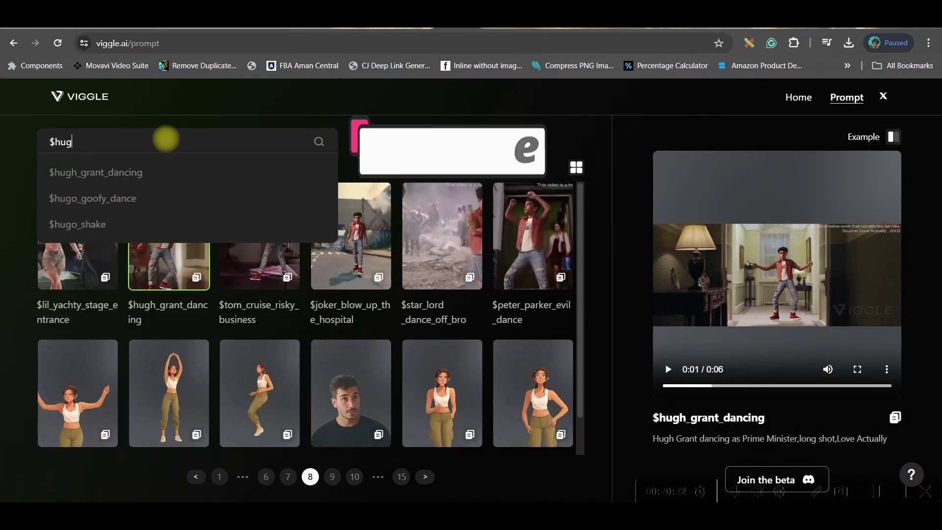
{"action": "type", "text": "h"}
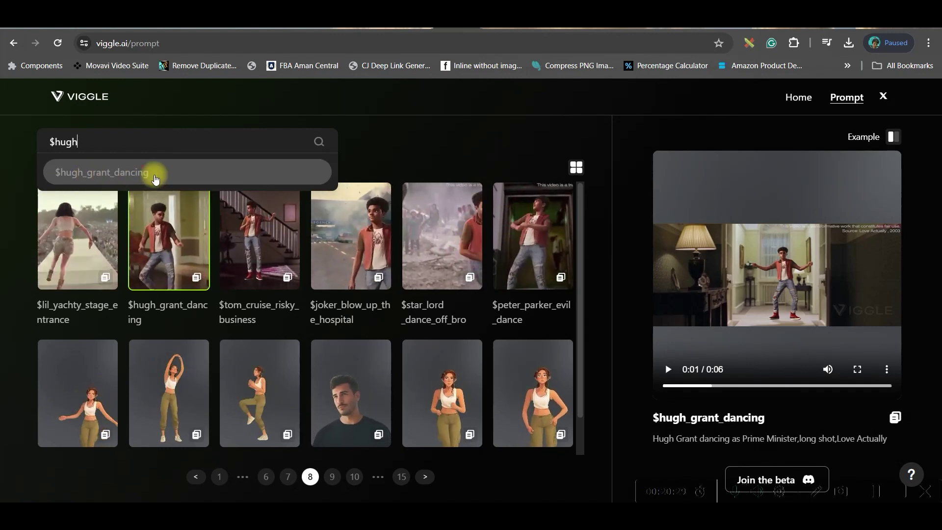
{"action": "left_click", "coordinate": [154, 180]}
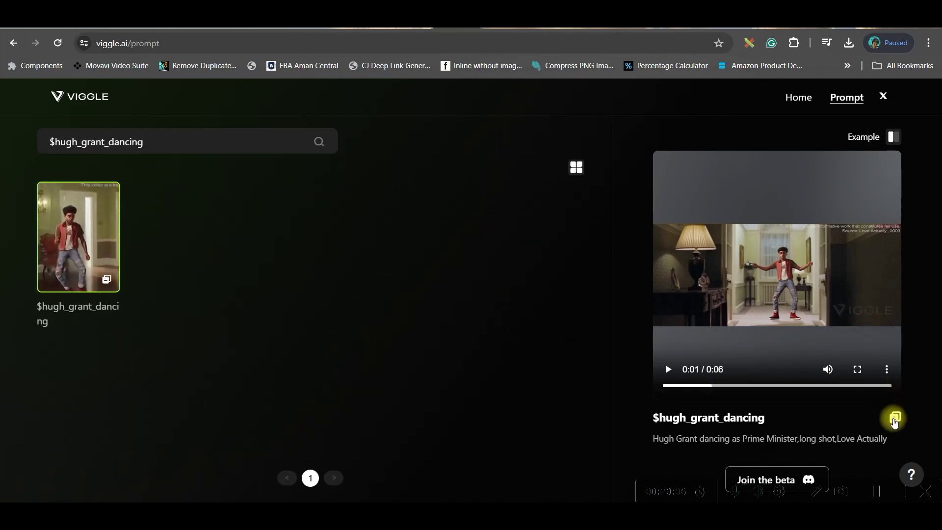
{"action": "left_click", "coordinate": [895, 418]}
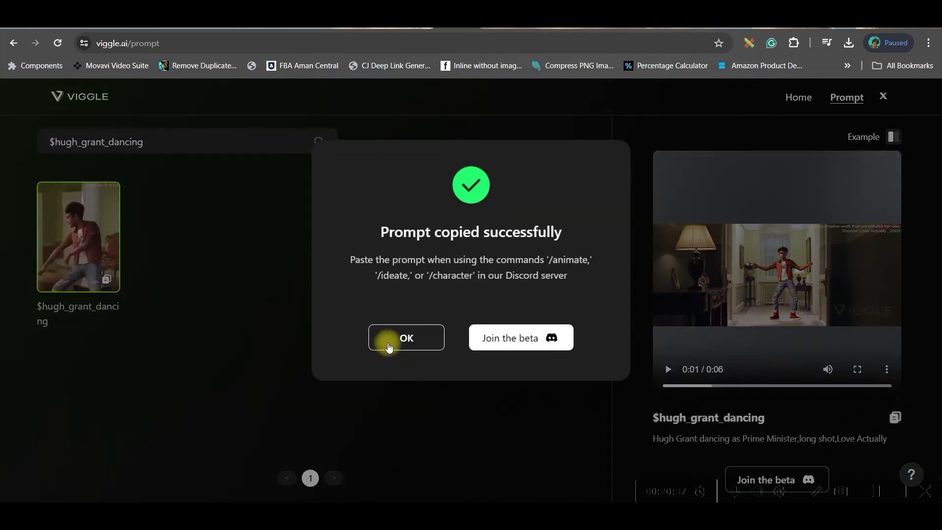
{"action": "left_click", "coordinate": [389, 345]}
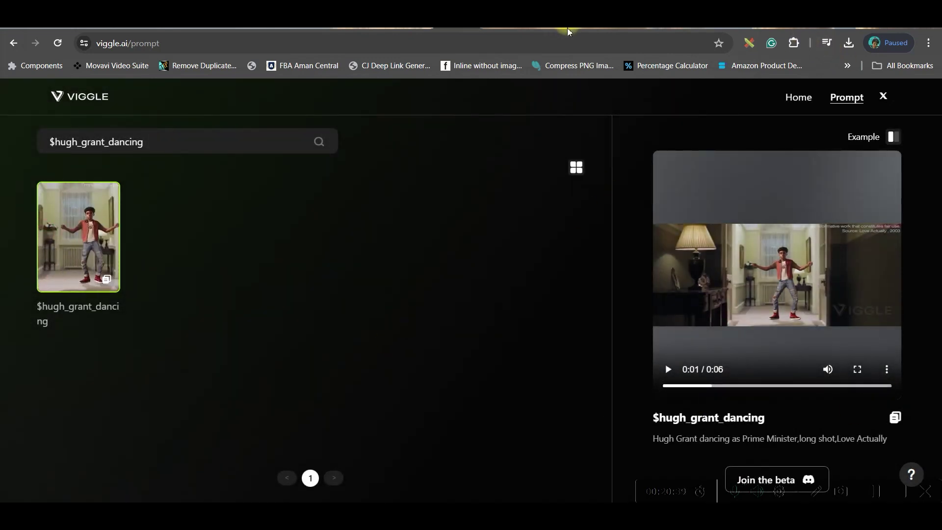
- Send /animate with the $hugh_grant_dancing prompt, From template background and finetune On, then enlarge the resulting video
{"action": "left_click", "coordinate": [505, 31]}
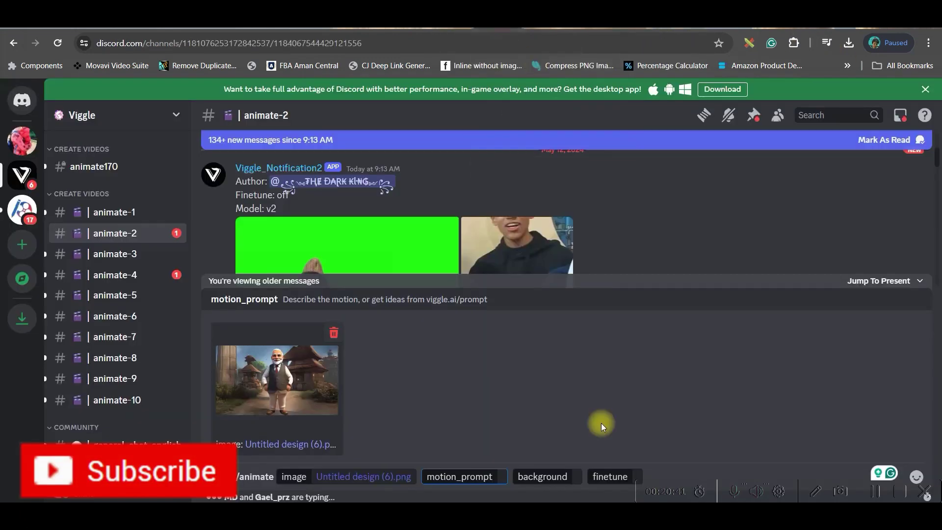
{"action": "key", "text": "ctrl+v"}
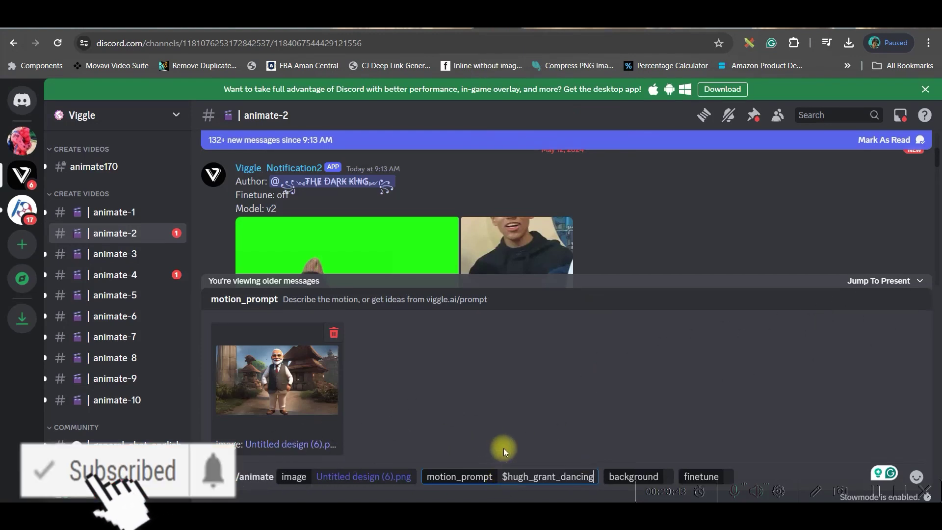
{"action": "key", "text": "Tab"}
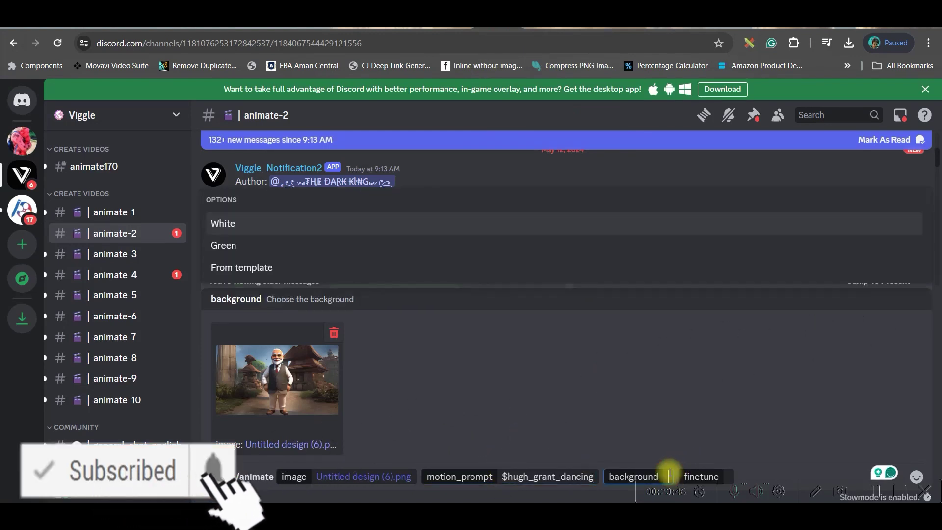
{"action": "left_click", "coordinate": [289, 269]}
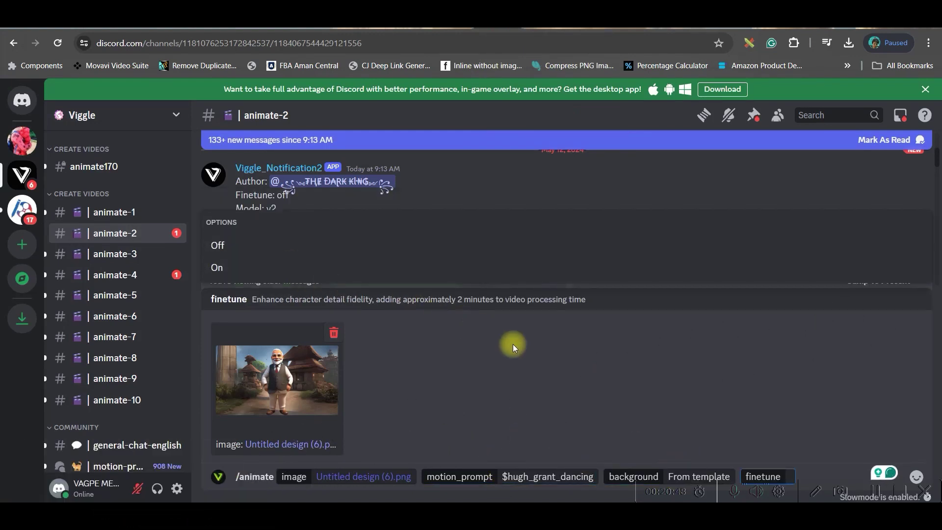
{"action": "left_click", "coordinate": [217, 269]}
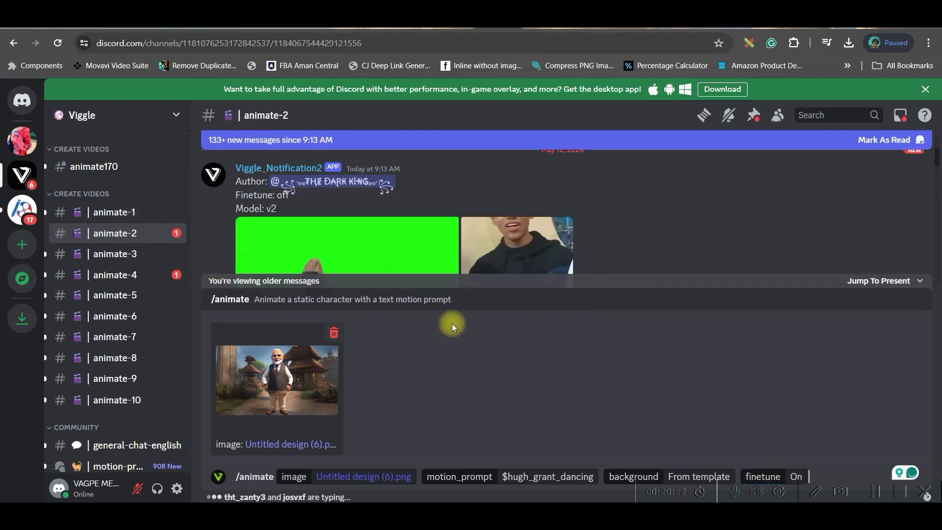
{"action": "key", "text": "Return"}
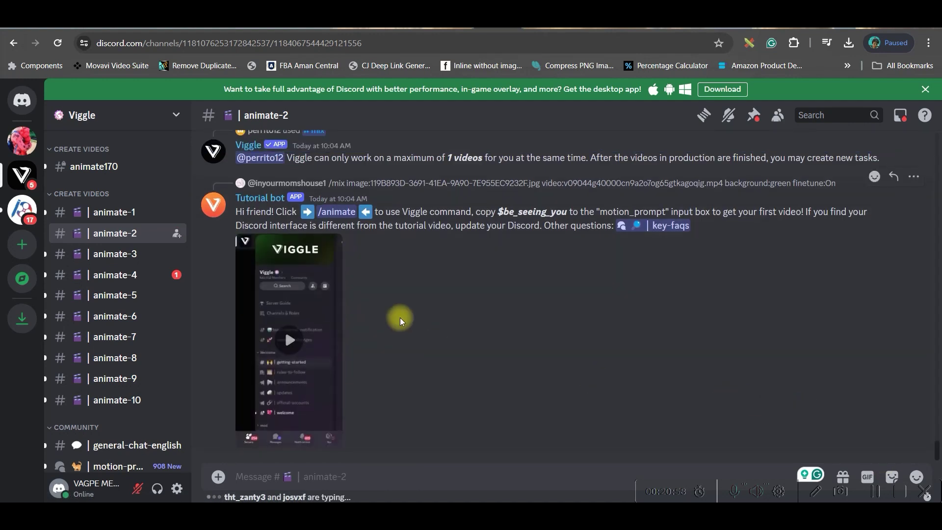
{"action": "scroll", "coordinate": [399, 317], "scroll_direction": "up", "scroll_amount": 3}
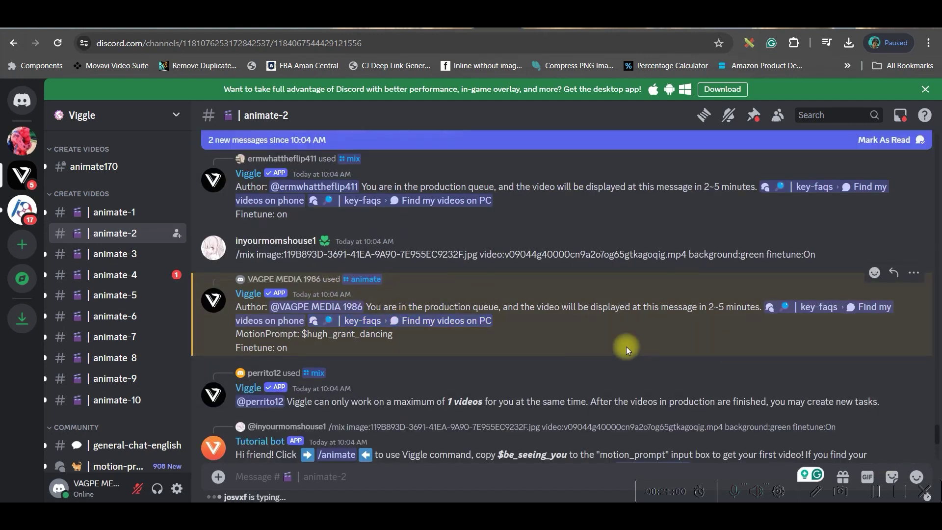
{"action": "mouse_move", "coordinate": [322, 329]}
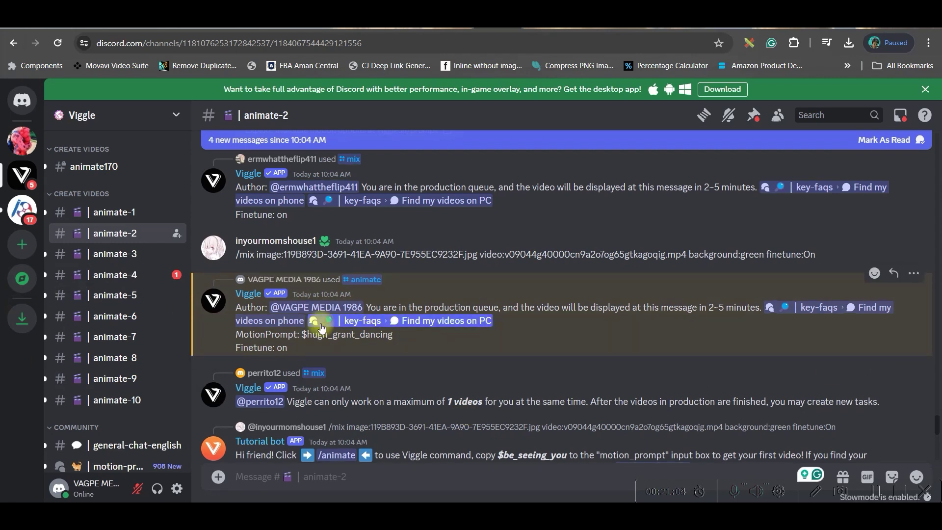
{"action": "scroll", "coordinate": [344, 418], "scroll_direction": "down", "scroll_amount": 3}
{"action": "scroll", "coordinate": [406, 390], "scroll_direction": "down", "scroll_amount": 2}
{"action": "scroll", "coordinate": [479, 376], "scroll_direction": "down", "scroll_amount": 5}
{"action": "scroll", "coordinate": [531, 361], "scroll_direction": "down", "scroll_amount": 3}
{"action": "scroll", "coordinate": [533, 358], "scroll_direction": "down", "scroll_amount": 3}
{"action": "scroll", "coordinate": [536, 358], "scroll_direction": "down", "scroll_amount": 3}
{"action": "scroll", "coordinate": [539, 361], "scroll_direction": "down", "scroll_amount": 3}
{"action": "scroll", "coordinate": [543, 363], "scroll_direction": "down", "scroll_amount": 3}
{"action": "scroll", "coordinate": [549, 368], "scroll_direction": "down", "scroll_amount": 3}
{"action": "scroll", "coordinate": [554, 362], "scroll_direction": "down", "scroll_amount": 3}
{"action": "scroll", "coordinate": [554, 363], "scroll_direction": "down", "scroll_amount": 3}
{"action": "scroll", "coordinate": [553, 365], "scroll_direction": "down", "scroll_amount": 3}
{"action": "scroll", "coordinate": [554, 362], "scroll_direction": "down", "scroll_amount": 3}
{"action": "scroll", "coordinate": [560, 357], "scroll_direction": "down", "scroll_amount": 3}
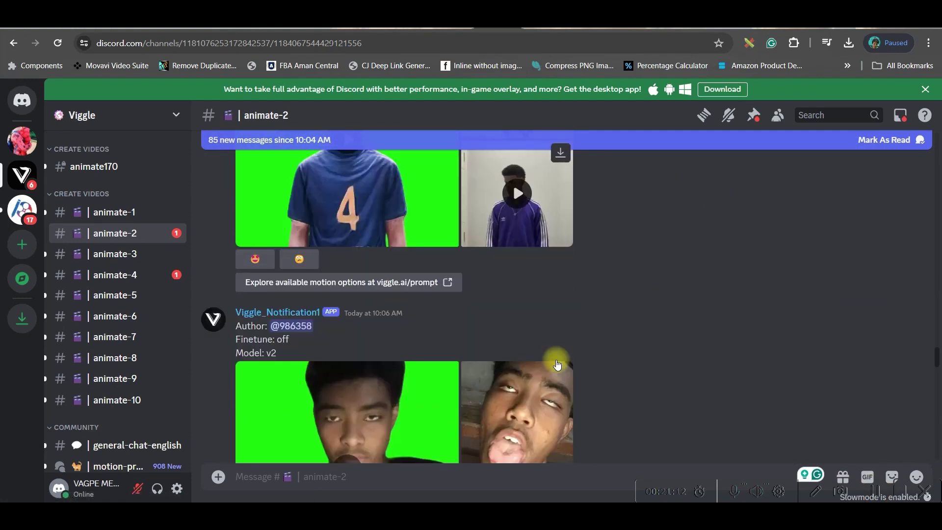
{"action": "scroll", "coordinate": [563, 353], "scroll_direction": "down", "scroll_amount": 3}
{"action": "scroll", "coordinate": [568, 350], "scroll_direction": "down", "scroll_amount": 3}
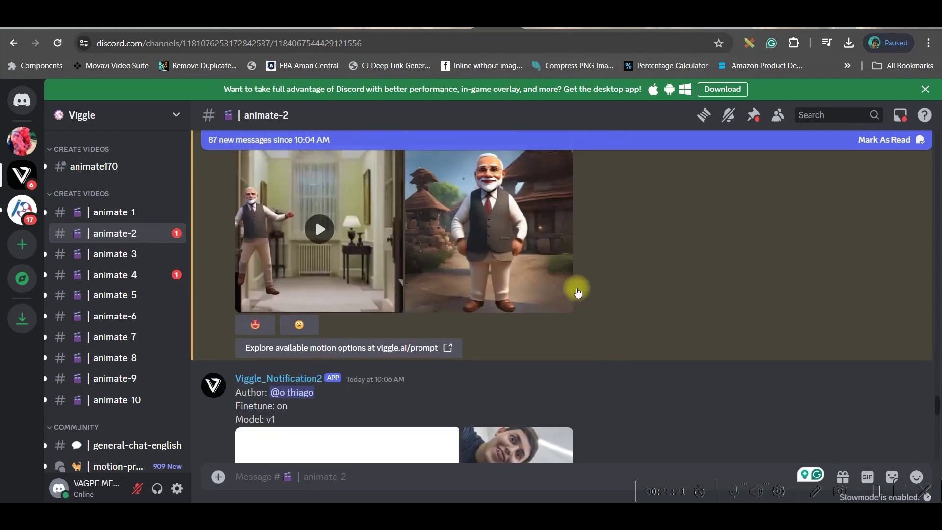
{"action": "scroll", "coordinate": [632, 260], "scroll_direction": "up", "scroll_amount": 2}
{"action": "scroll", "coordinate": [725, 360], "scroll_direction": "down", "scroll_amount": 2}
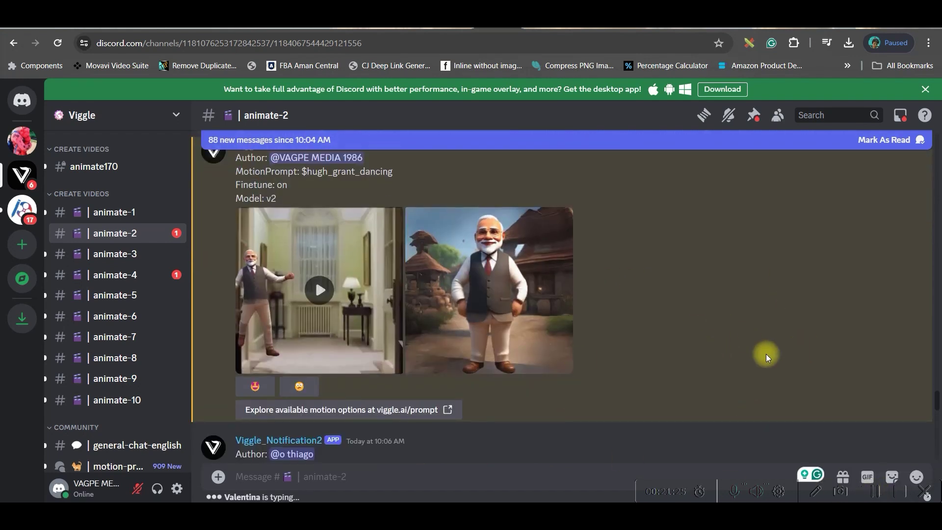
{"action": "left_click", "coordinate": [319, 294]}
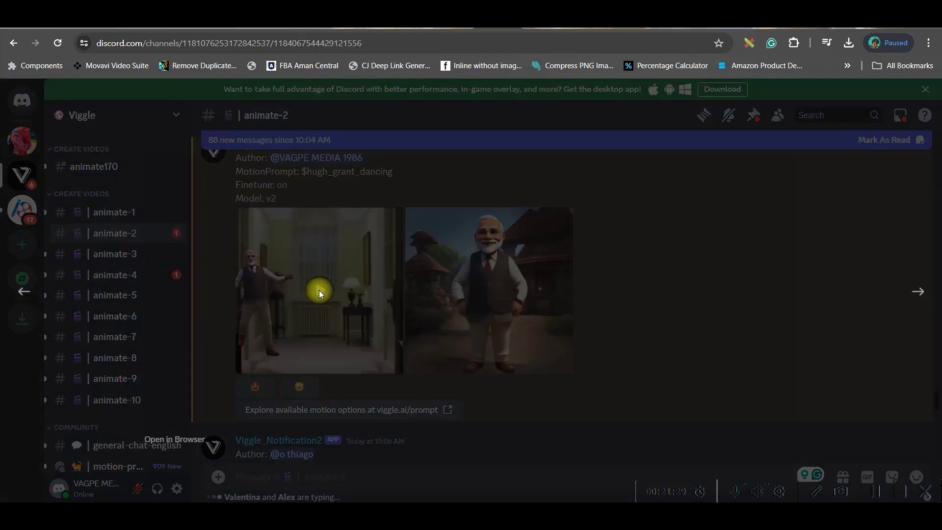
{"action": "key", "text": "Escape"}
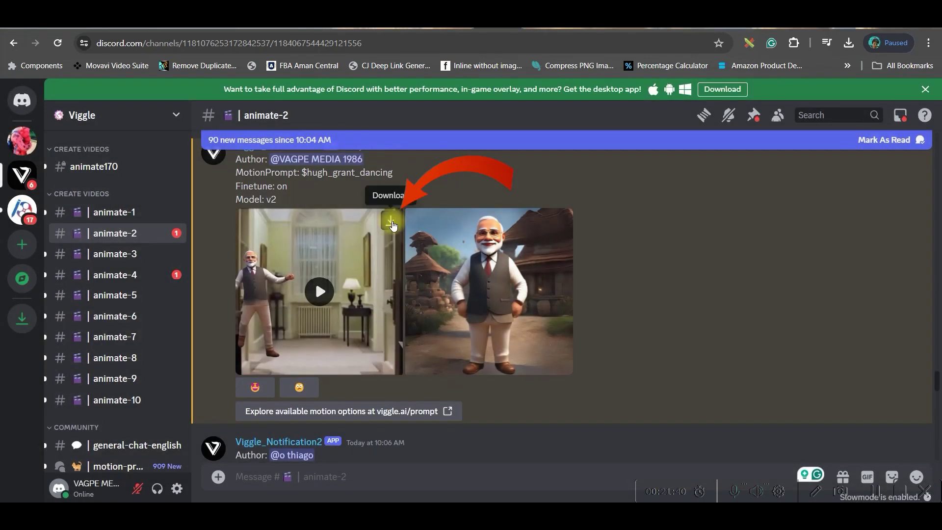